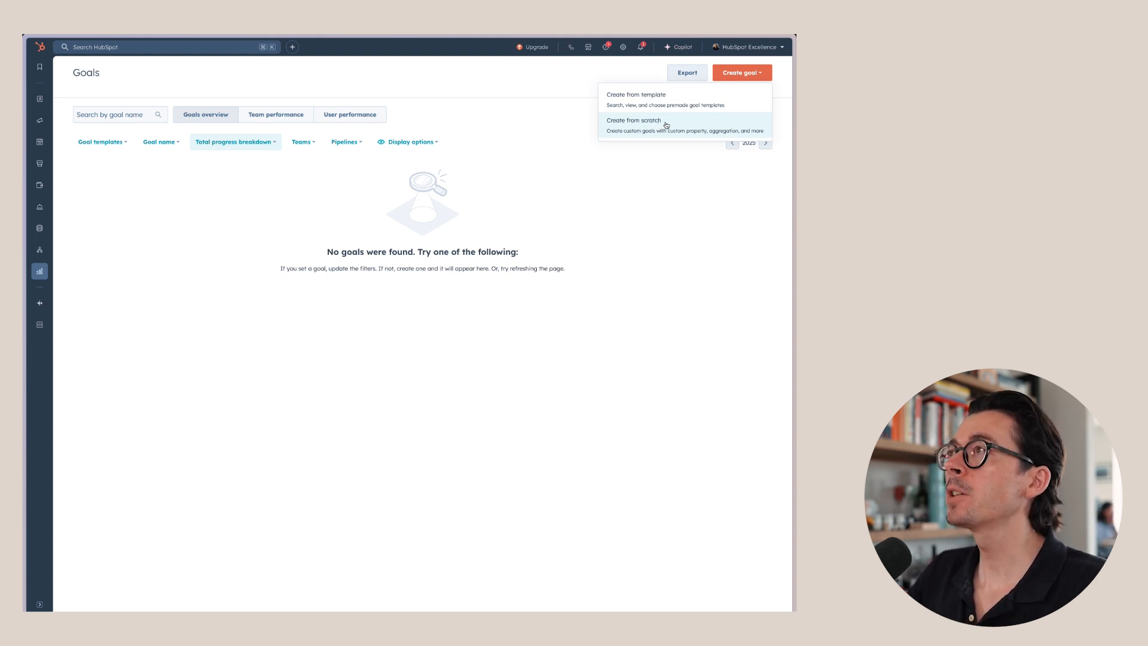
Review the Forecastable Revenue sales template's details and filters, and start a new goal from that template.
left_click(666, 106)
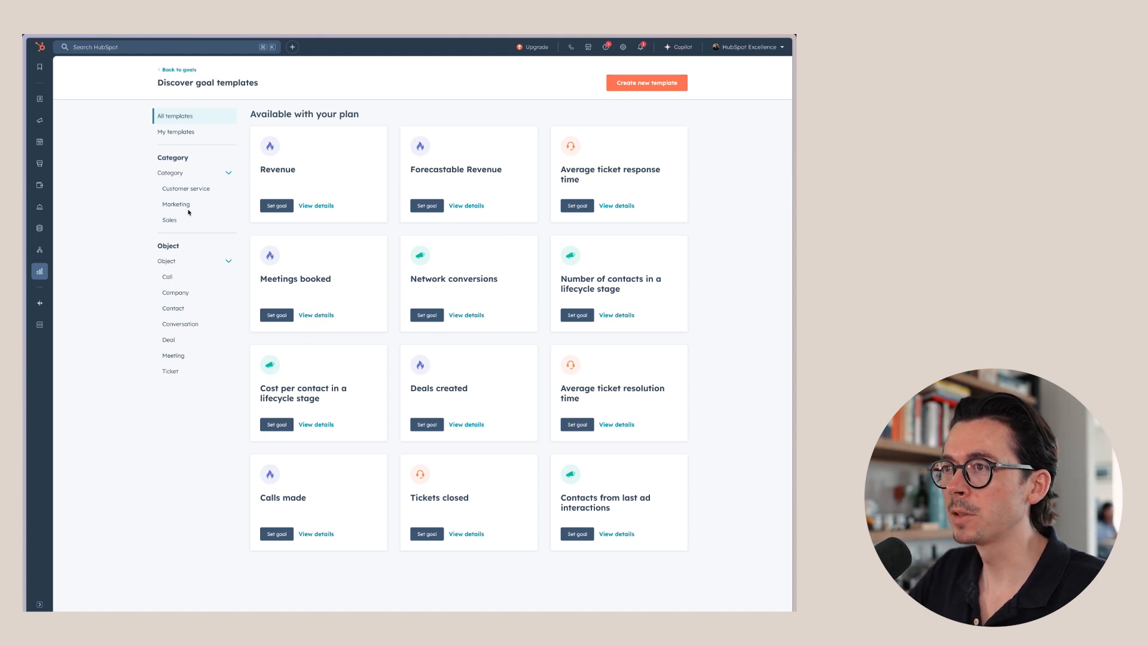
left_click(170, 221)
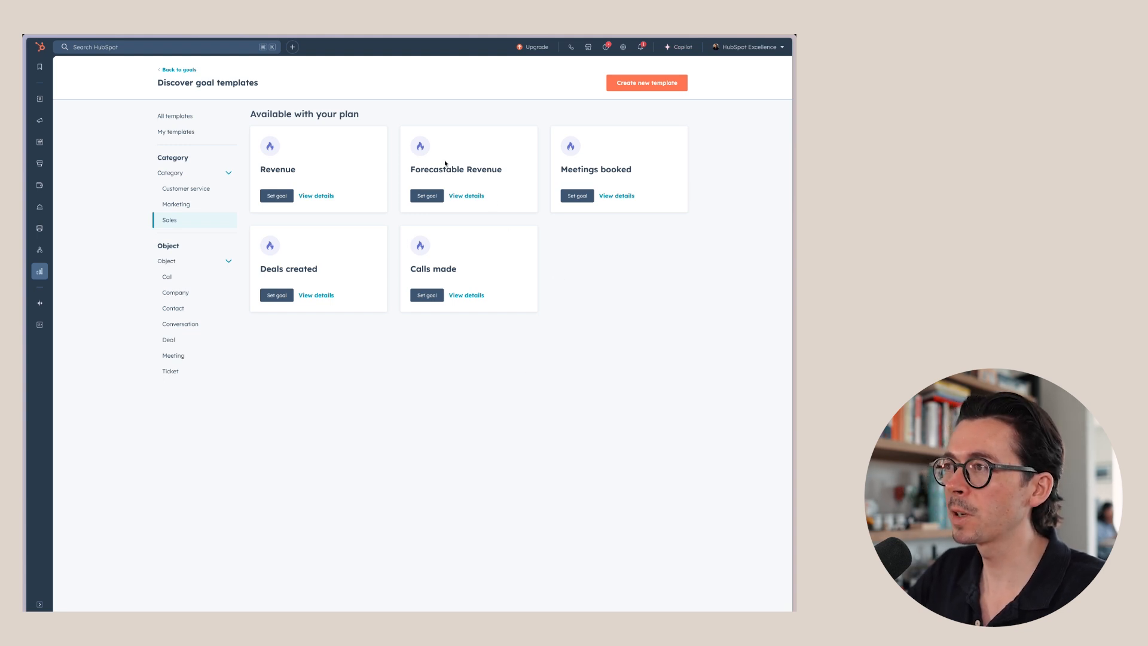
left_click(470, 196)
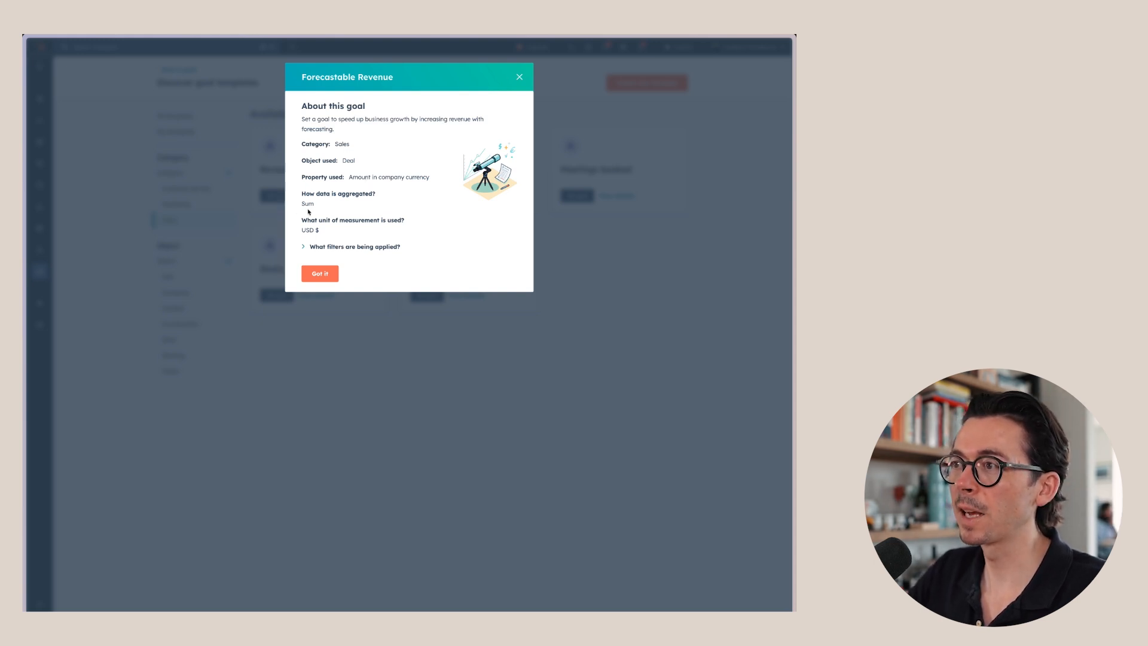
left_click(334, 247)
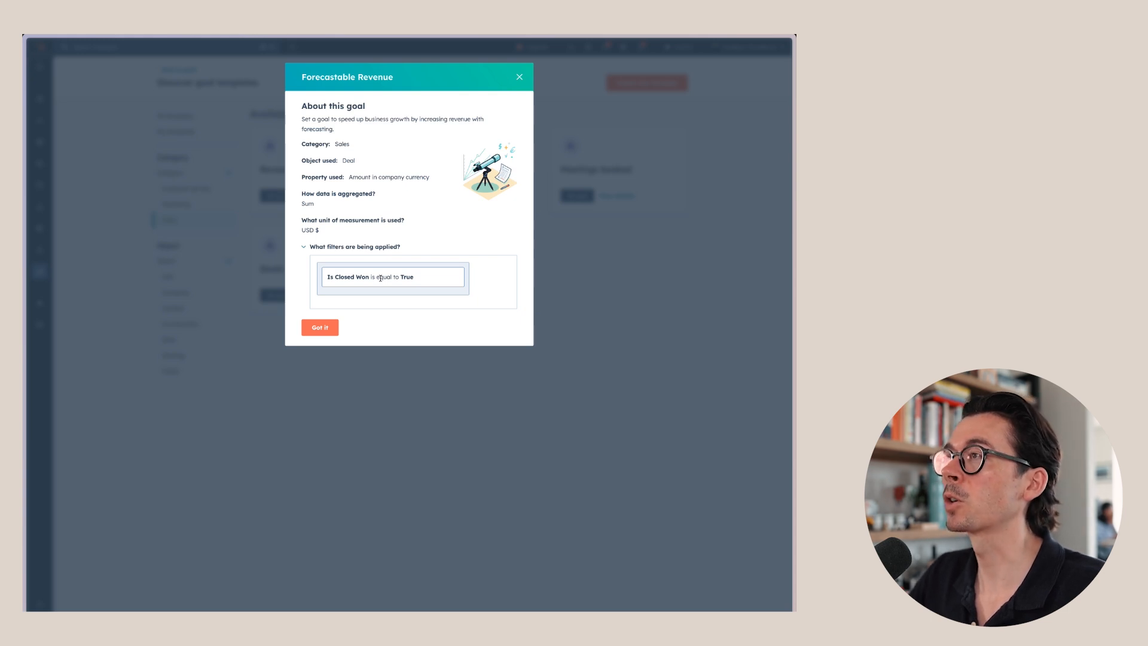
left_click(320, 327)
left_click(427, 196)
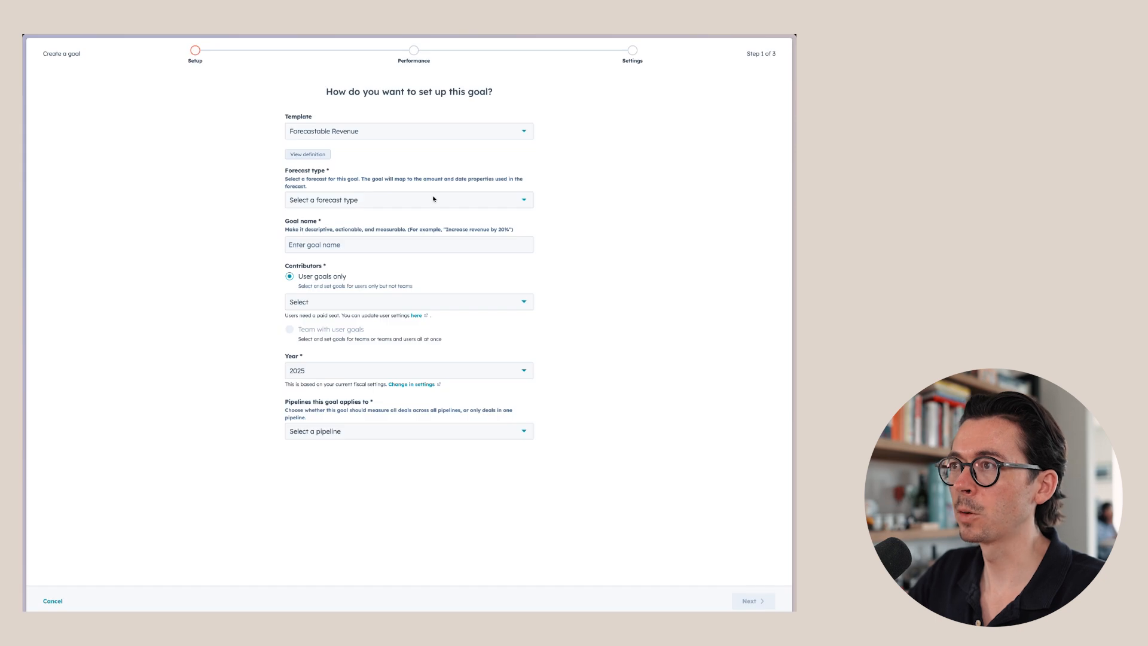
Set the goal's forecast type to Sales Forecast and name it "Increase this years revenue by 25%".
left_click(367, 199)
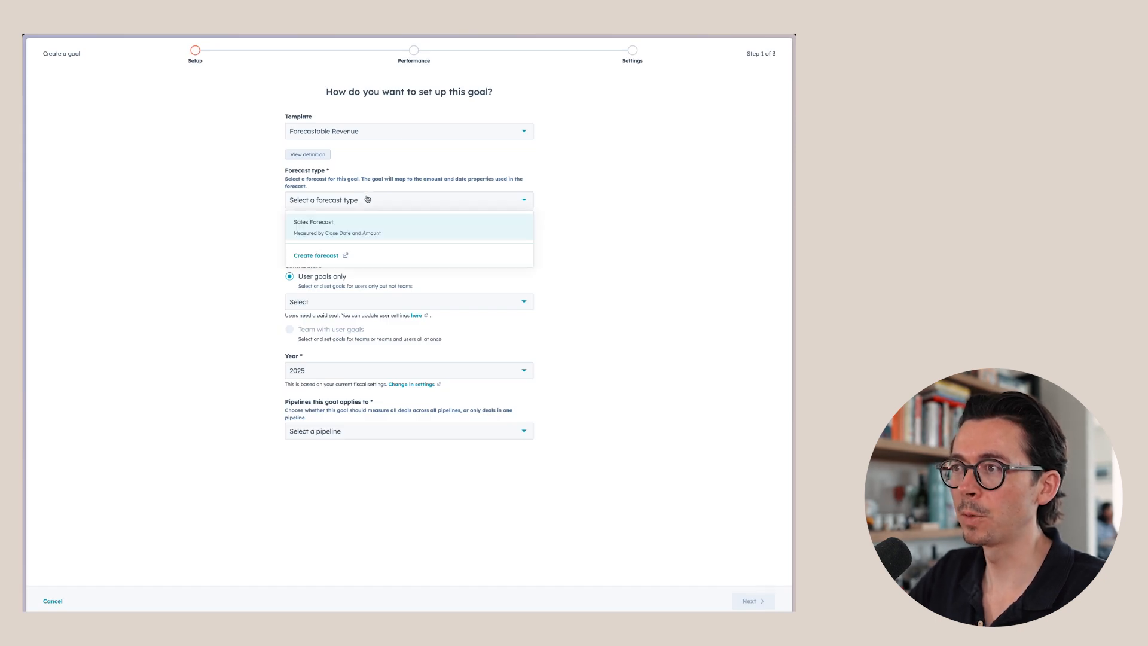
left_click(335, 226)
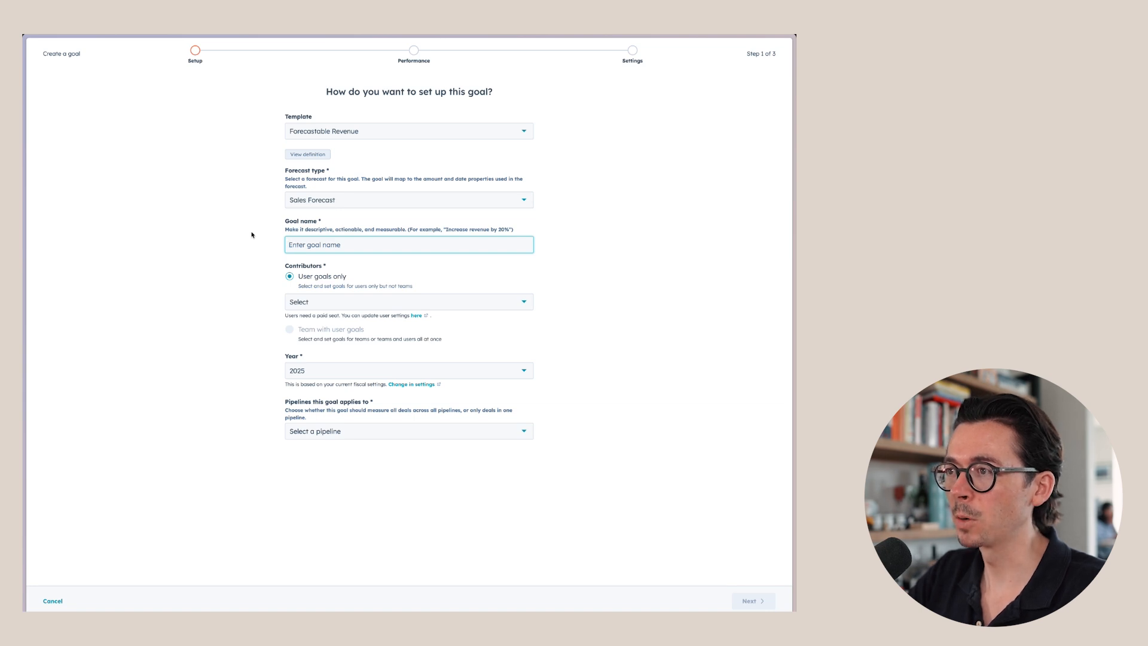
type("Inc")
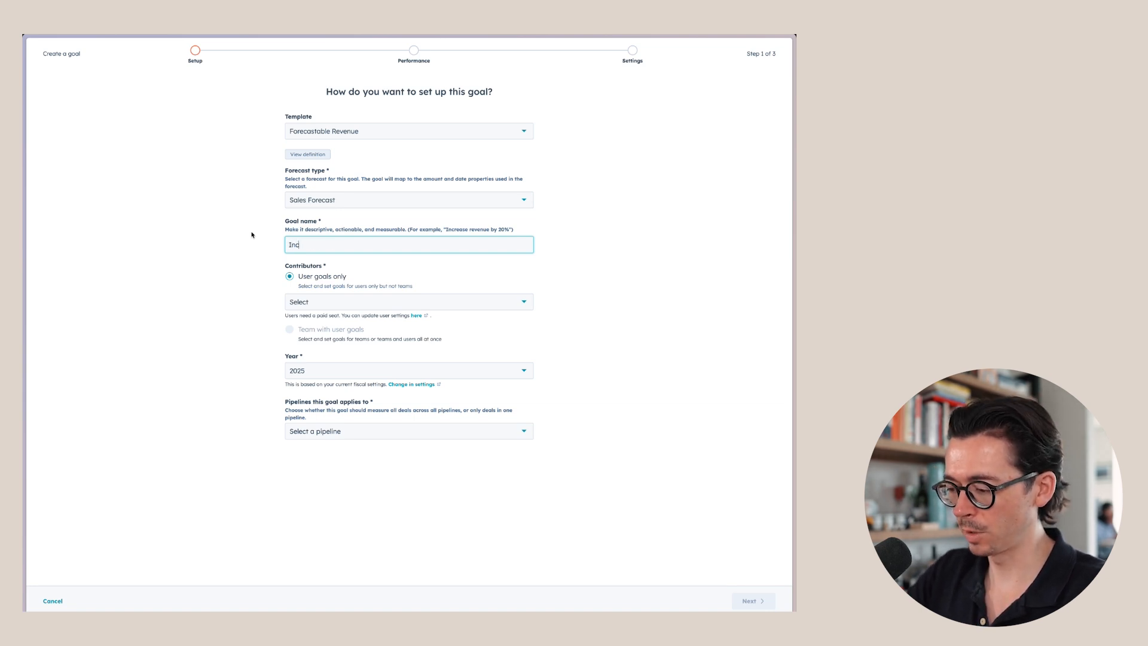
type("rease this ye")
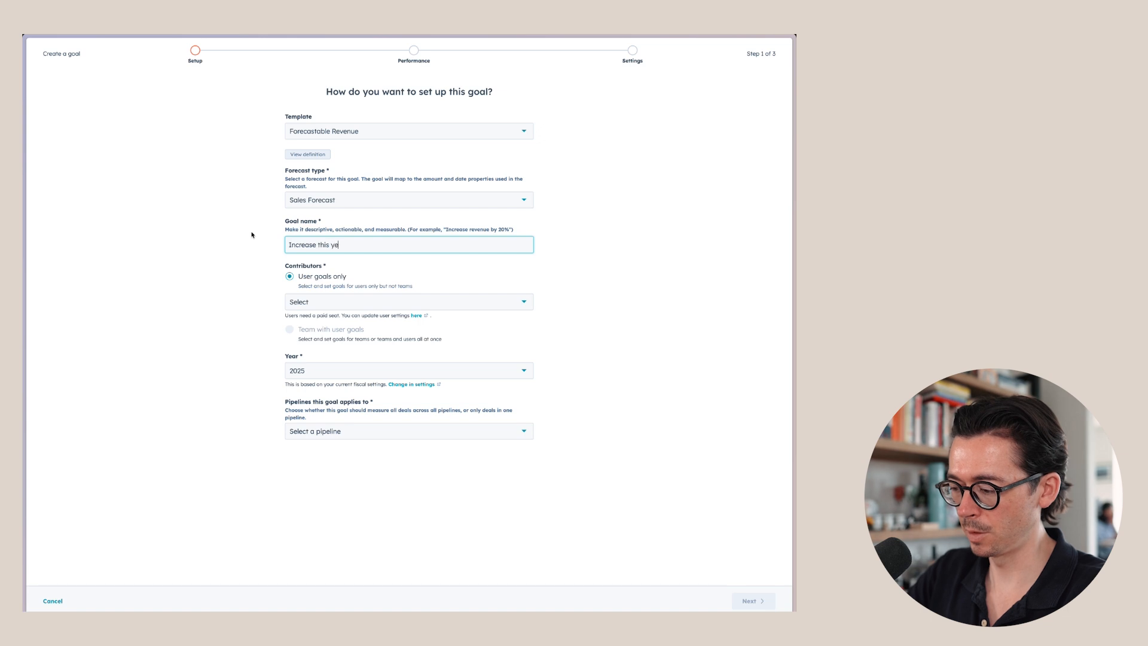
type("ars revenue by 25%")
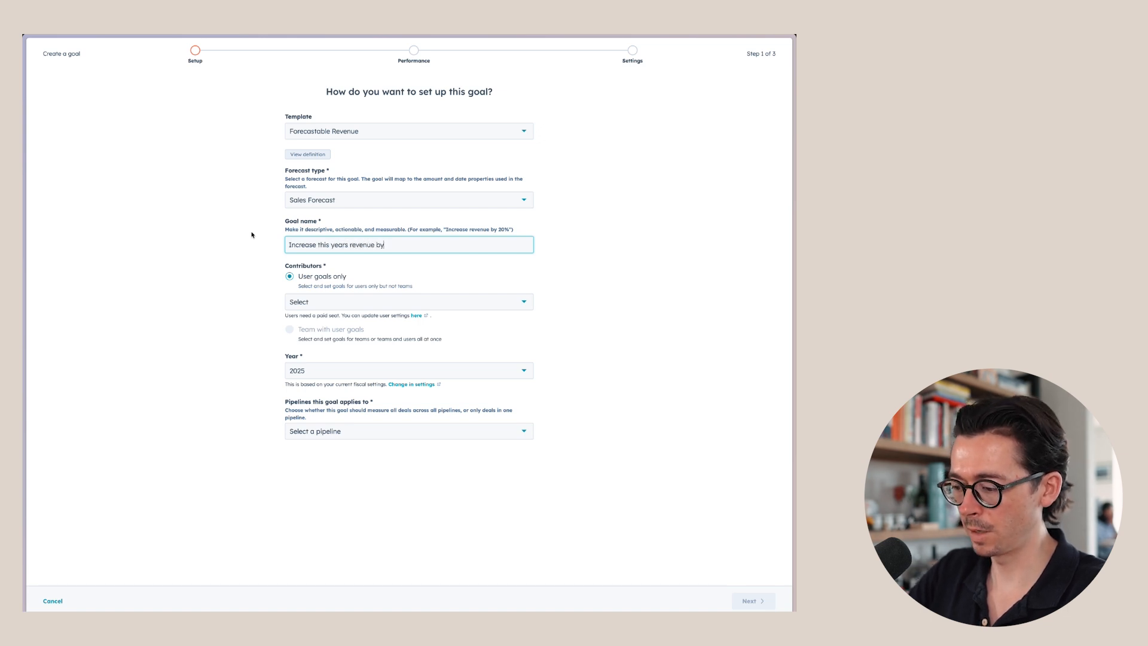
Add the listed user as the goal's contributor and apply the goal to all pipelines.
left_click(314, 303)
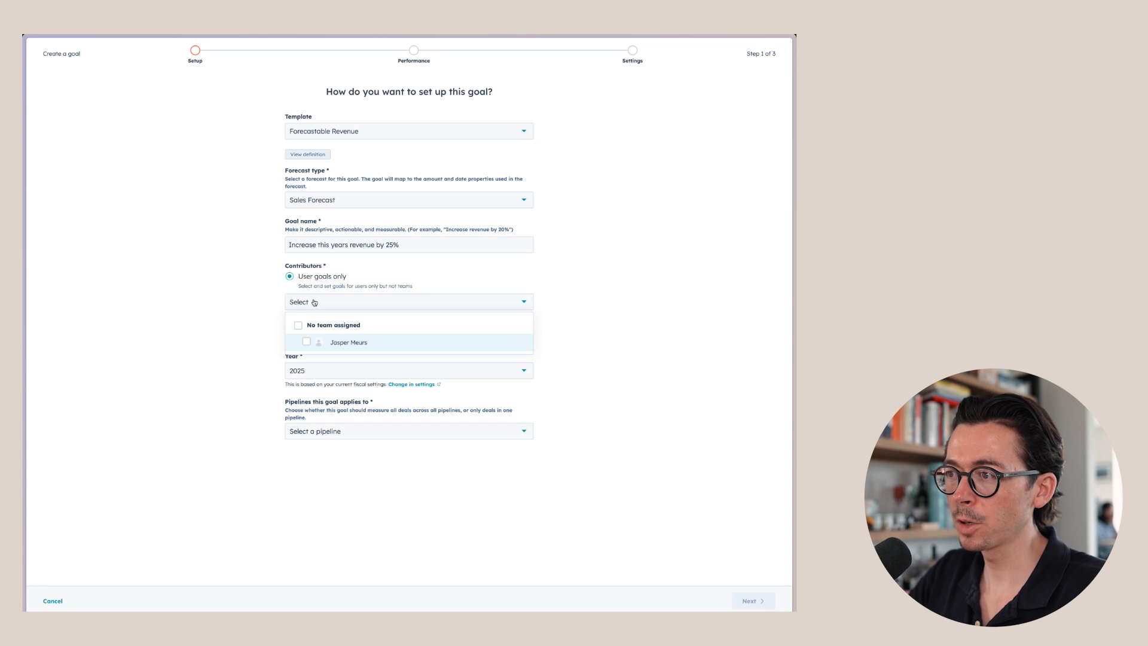
left_click(306, 343)
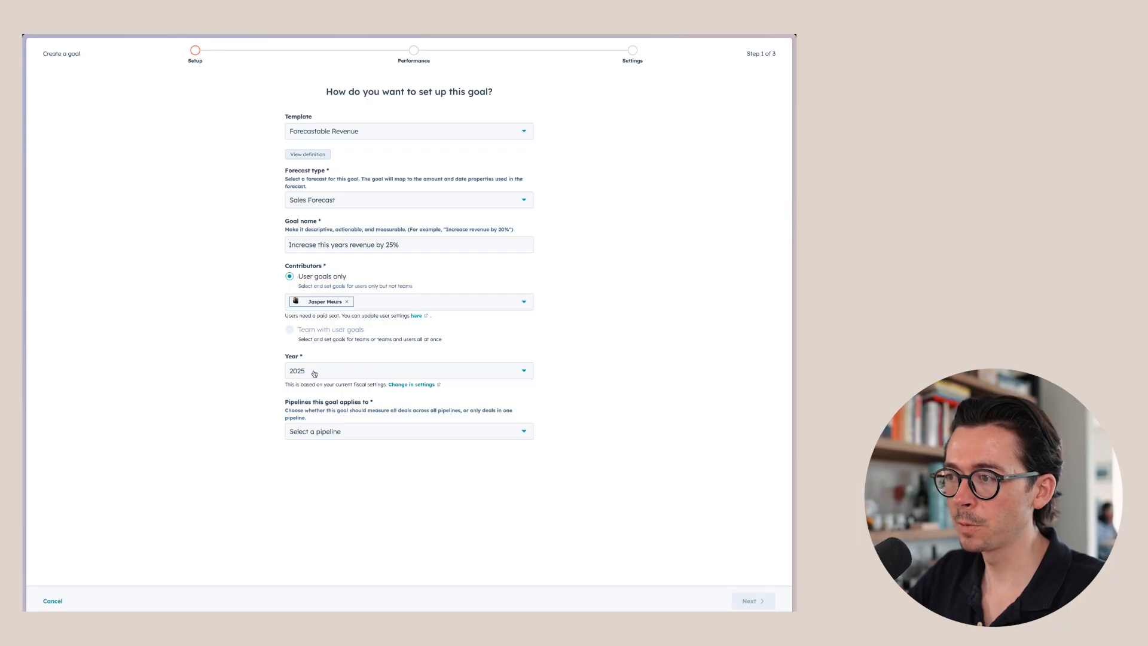
left_click(328, 434)
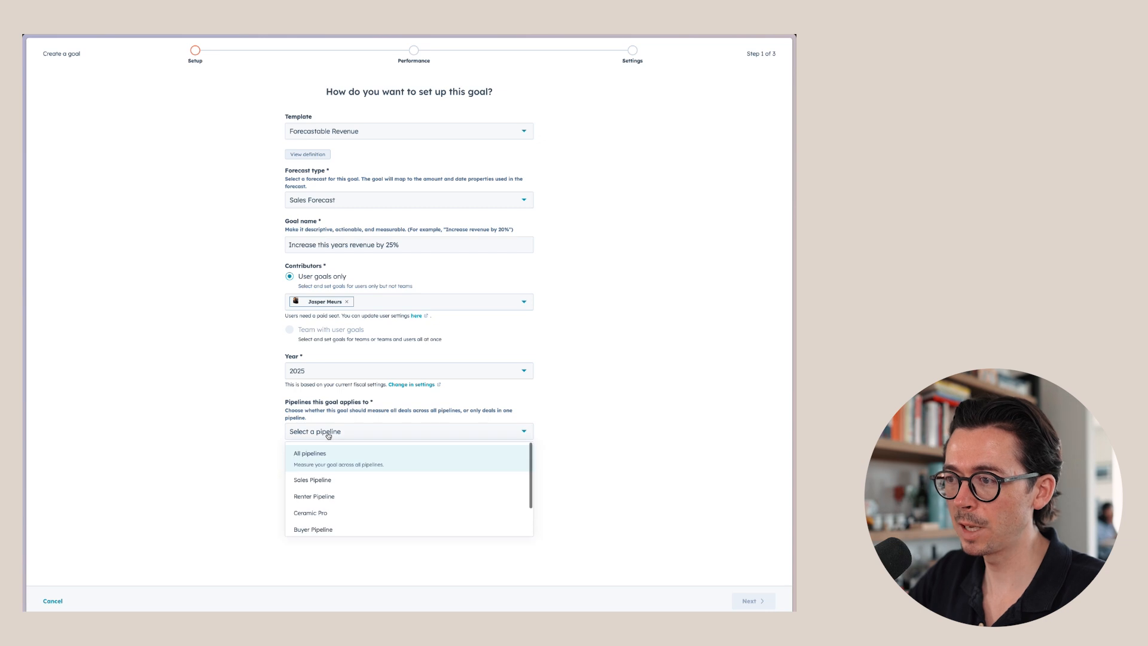
scroll(342, 468, "down", 2)
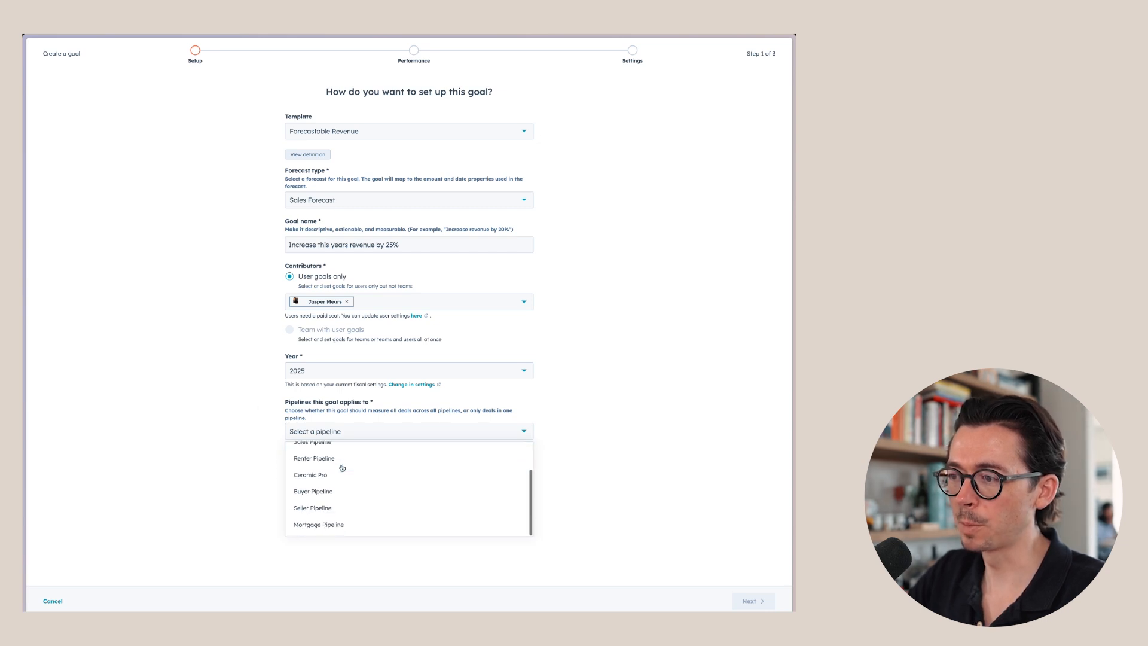
scroll(338, 463, "up", 2)
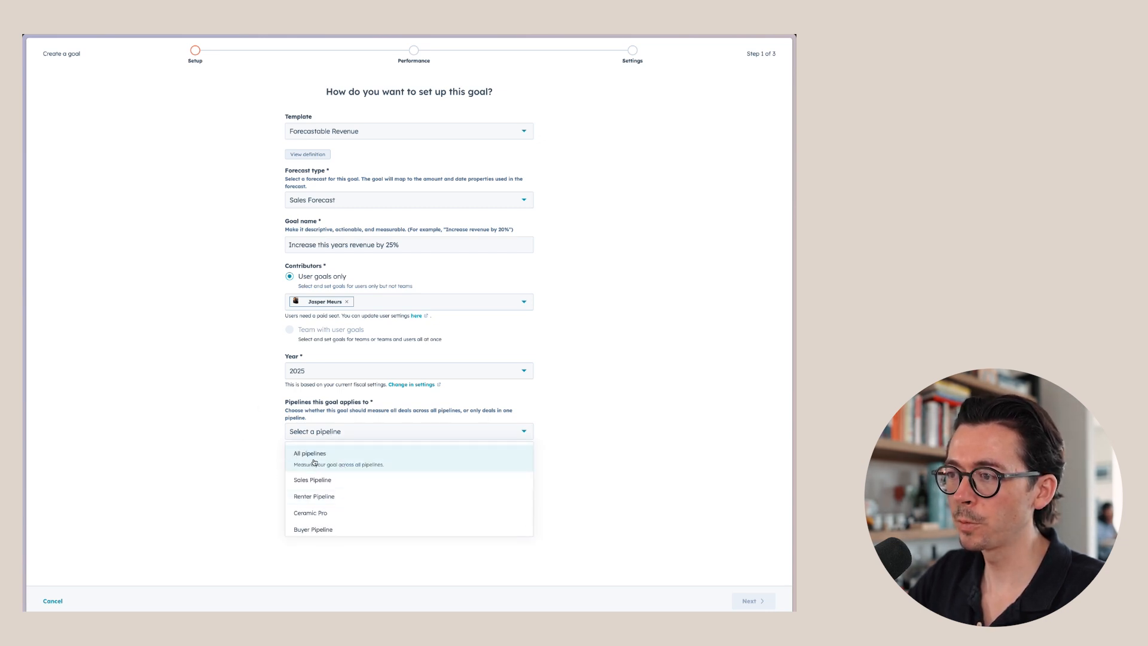
left_click(314, 463)
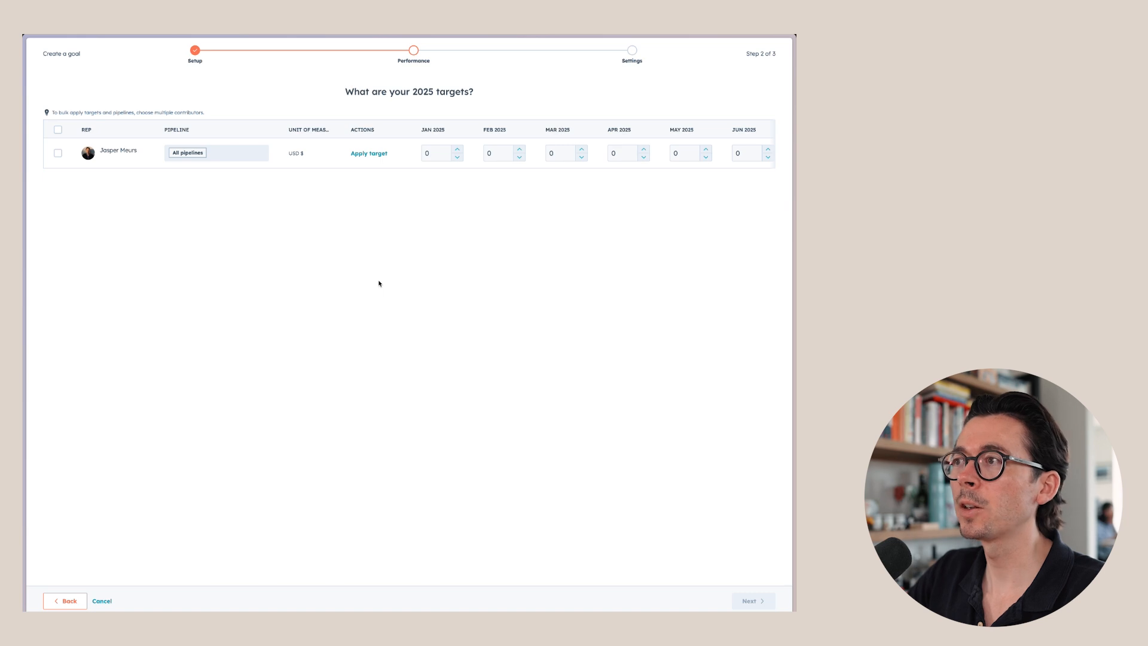
Enter monthly targets of 250000 for January 2025 and 300000 for February 2025.
left_click(434, 153)
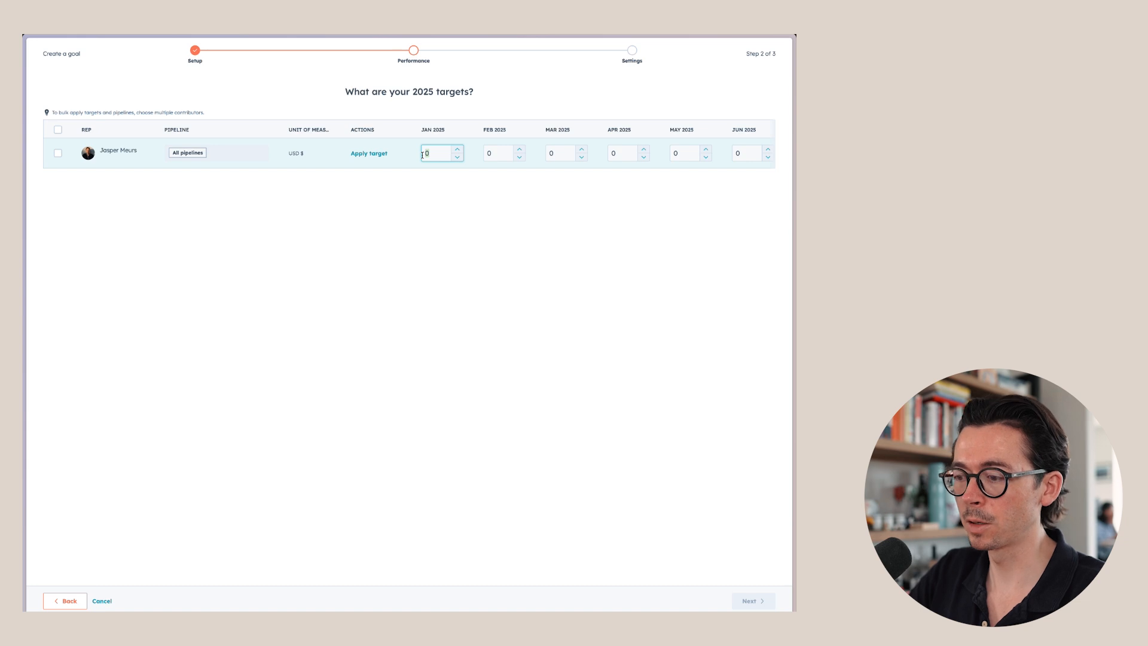
type("25000")
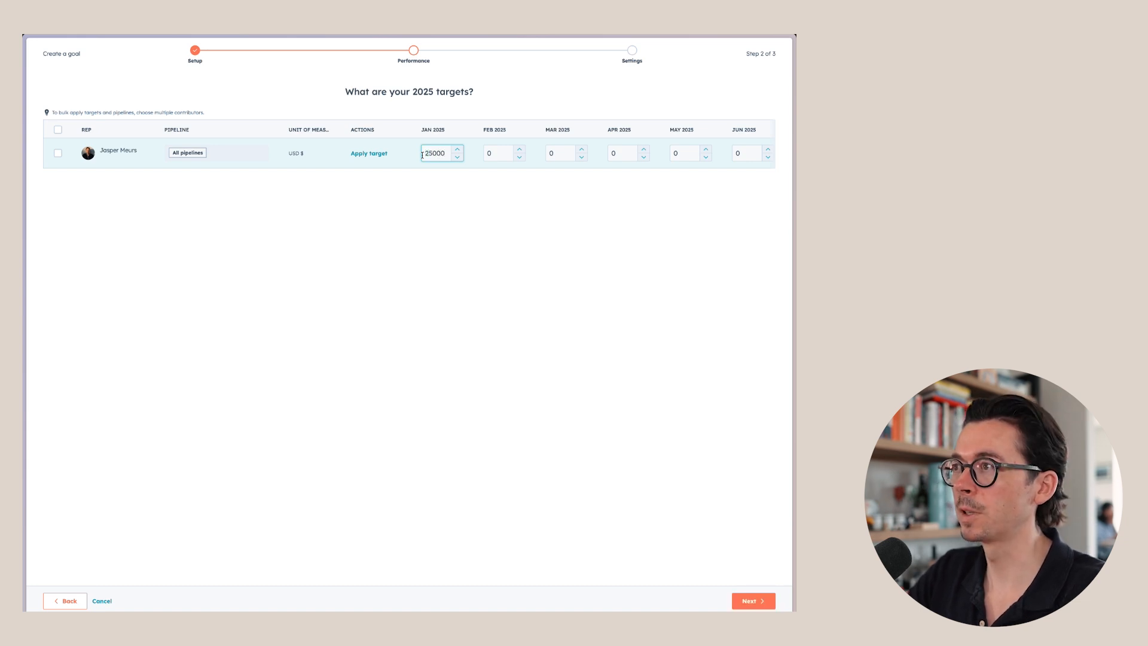
type("0")
key("Tab")
type("3")
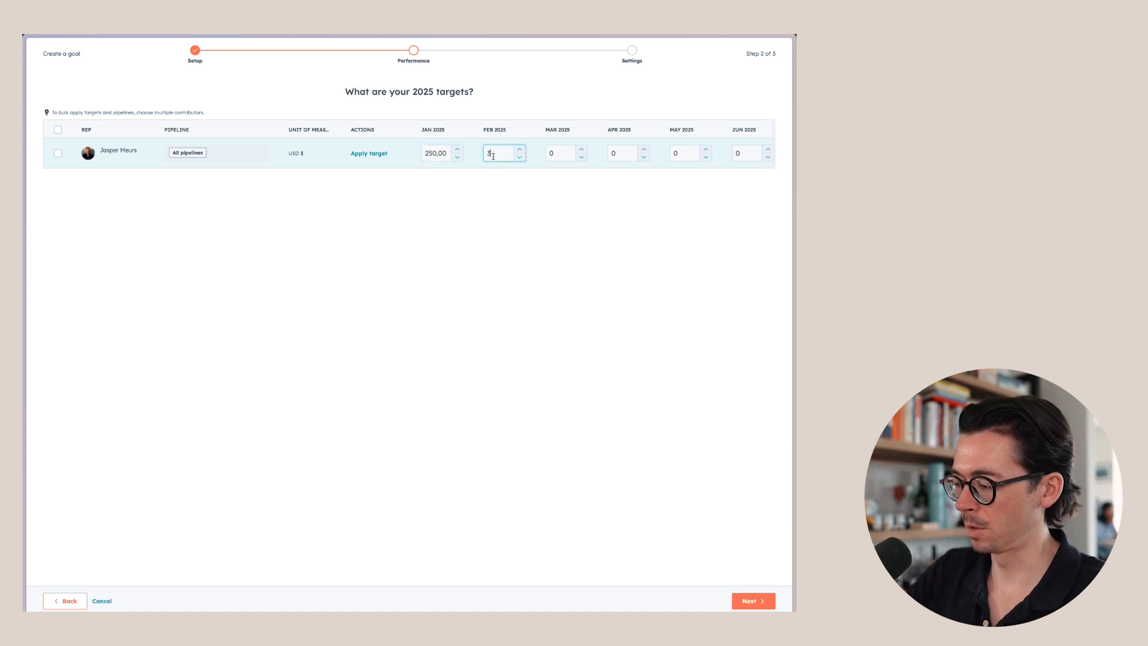
type("00000")
left_click(531, 190)
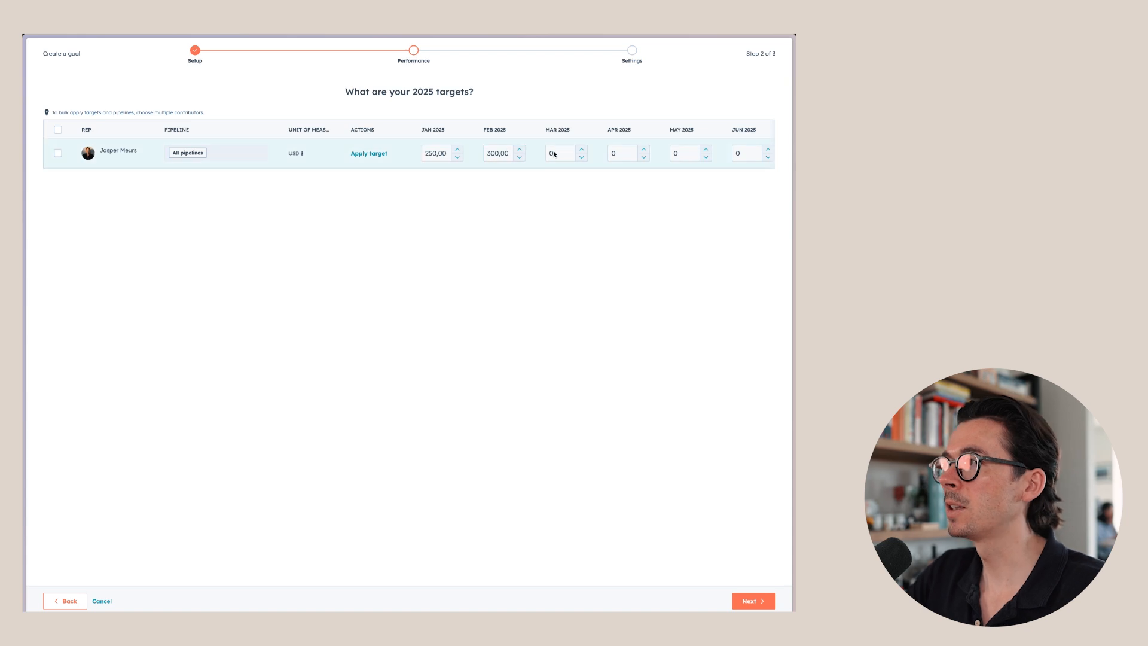
Apply a target of 500000 to every month in the contributor's row and proceed to the goal's notification settings.
left_click(375, 156)
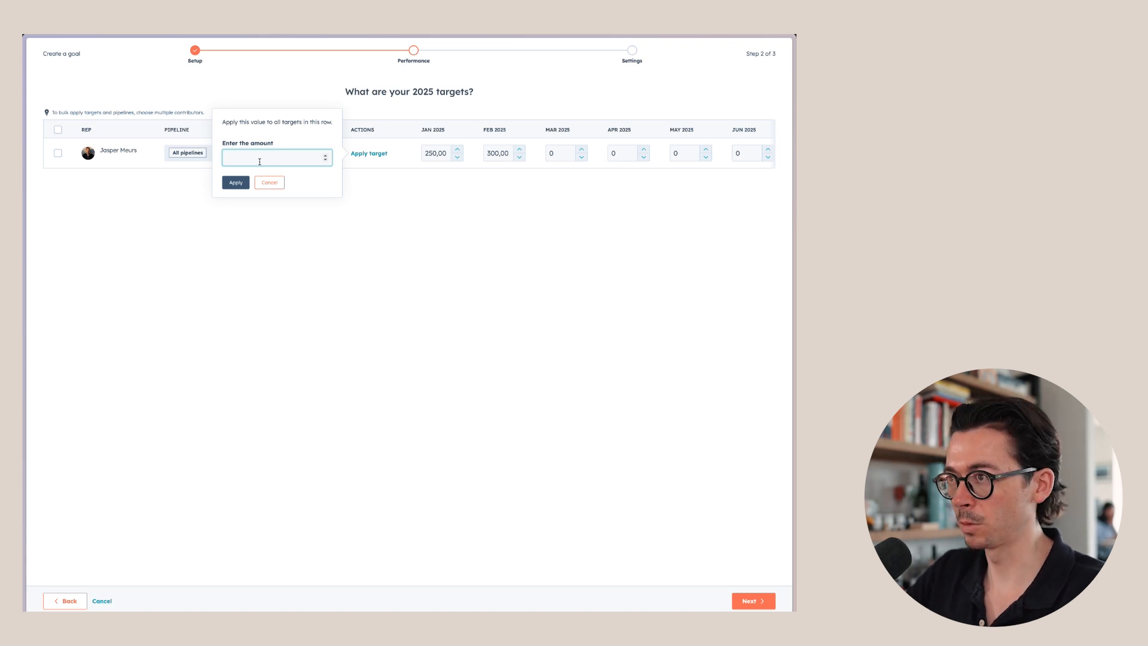
type("500000")
left_click(235, 183)
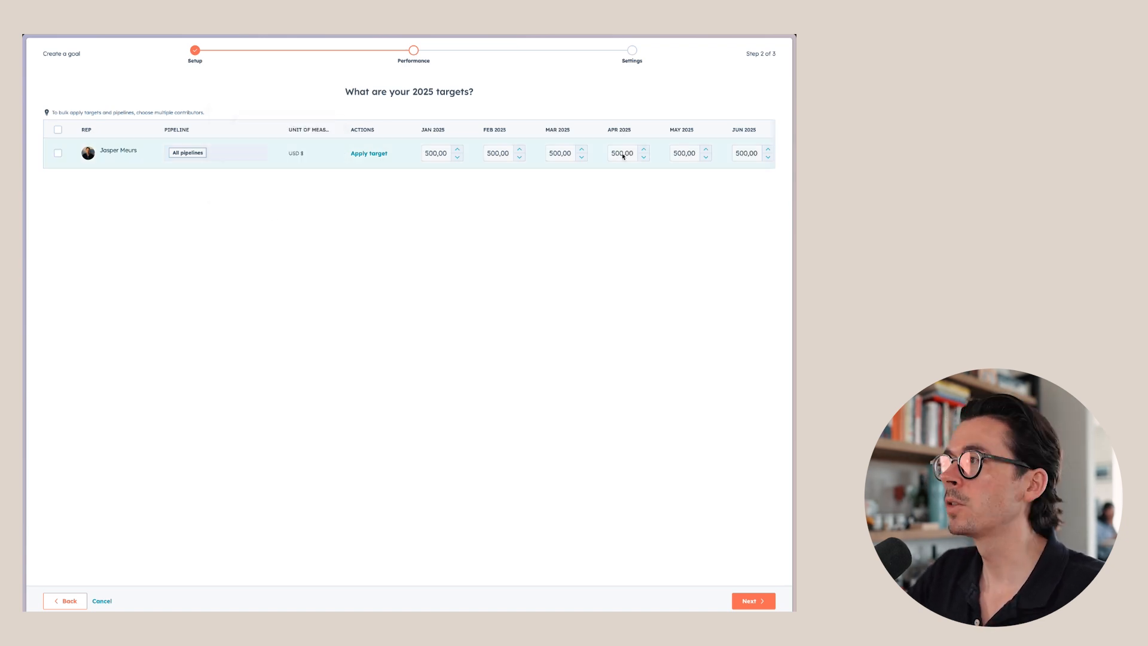
left_click(619, 154)
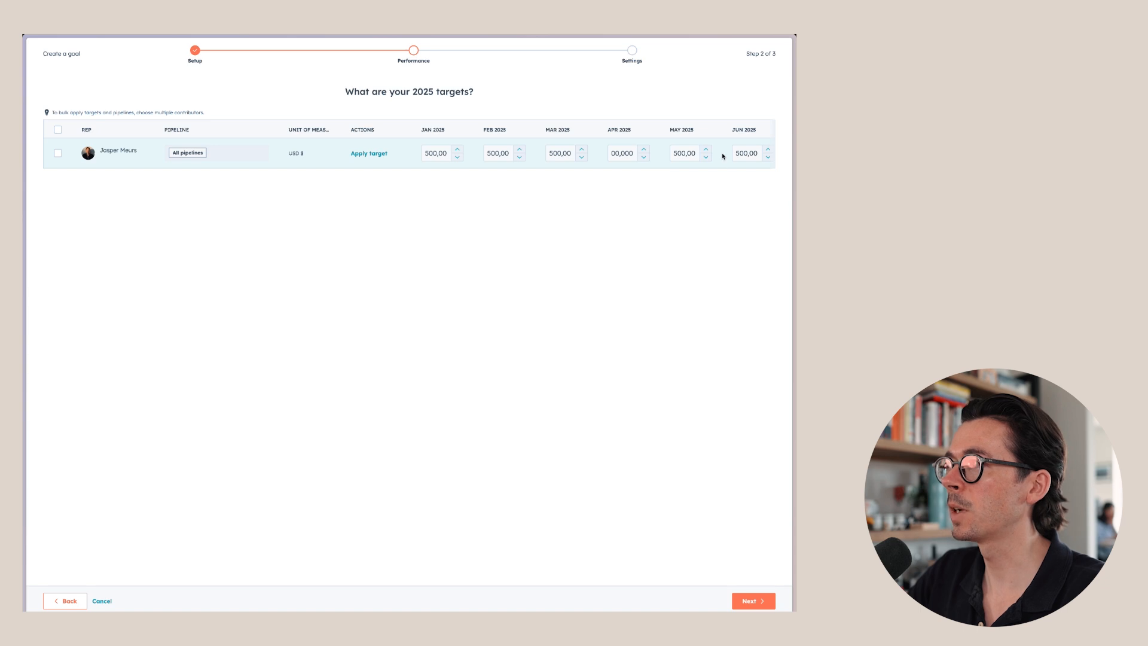
scroll(628, 153, "right", 8)
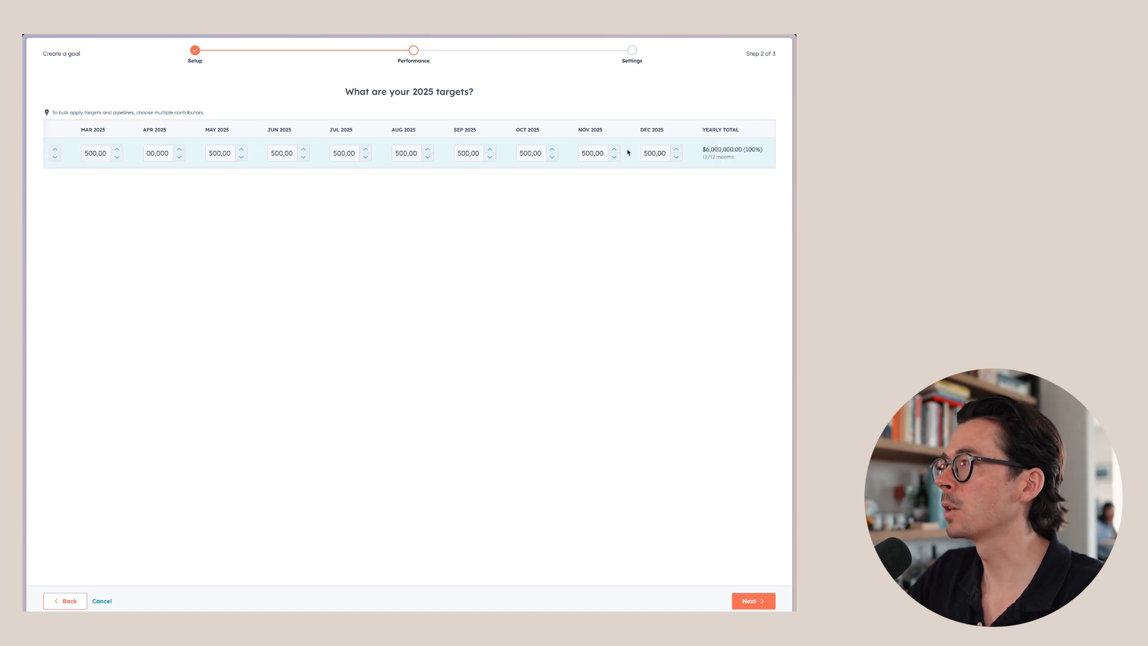
scroll(628, 153, "left", 8)
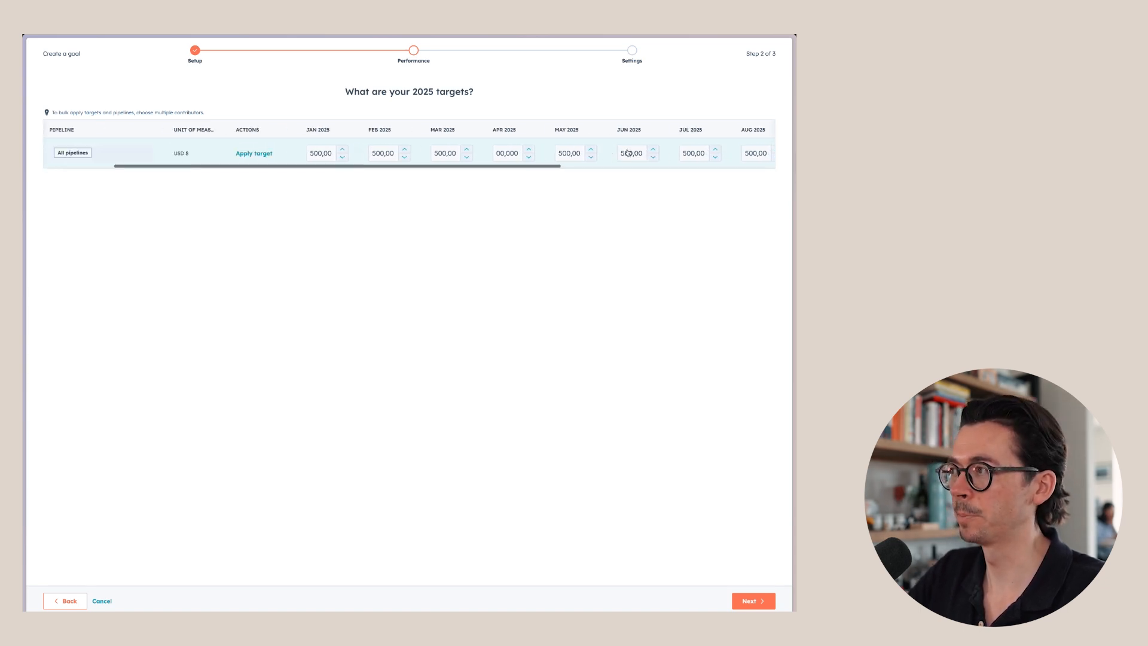
left_click(754, 603)
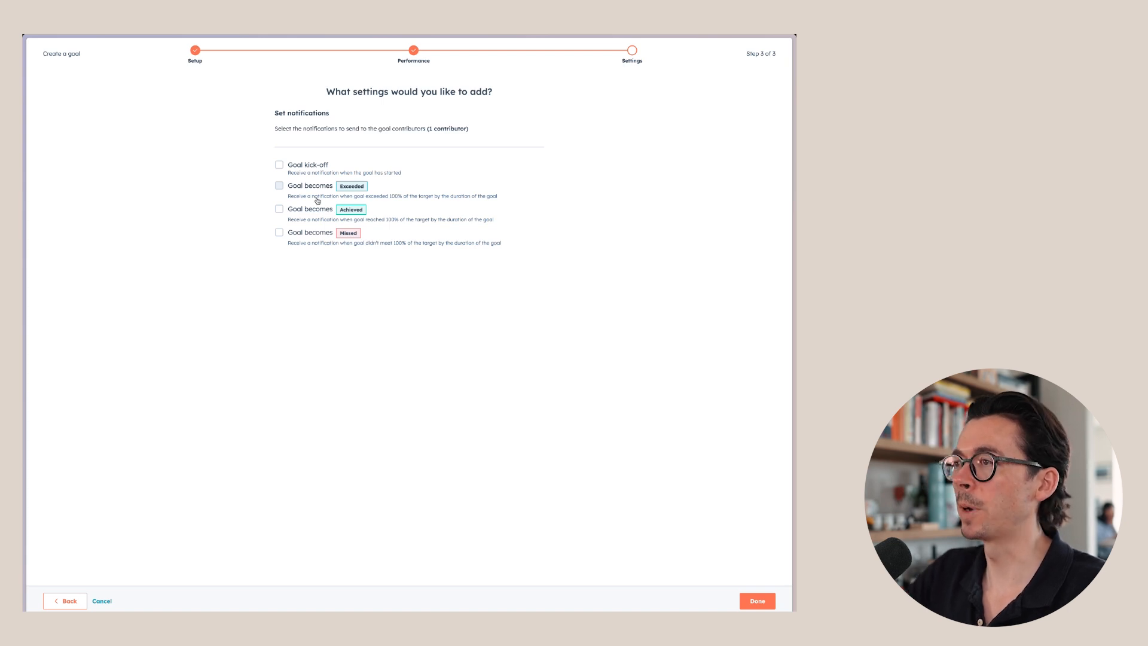
Enable contributor notifications for Exceeded, Achieved and Missed, leave Goal kick-off off, and finish creating the goal.
left_click(279, 186)
left_click(280, 209)
left_click(279, 232)
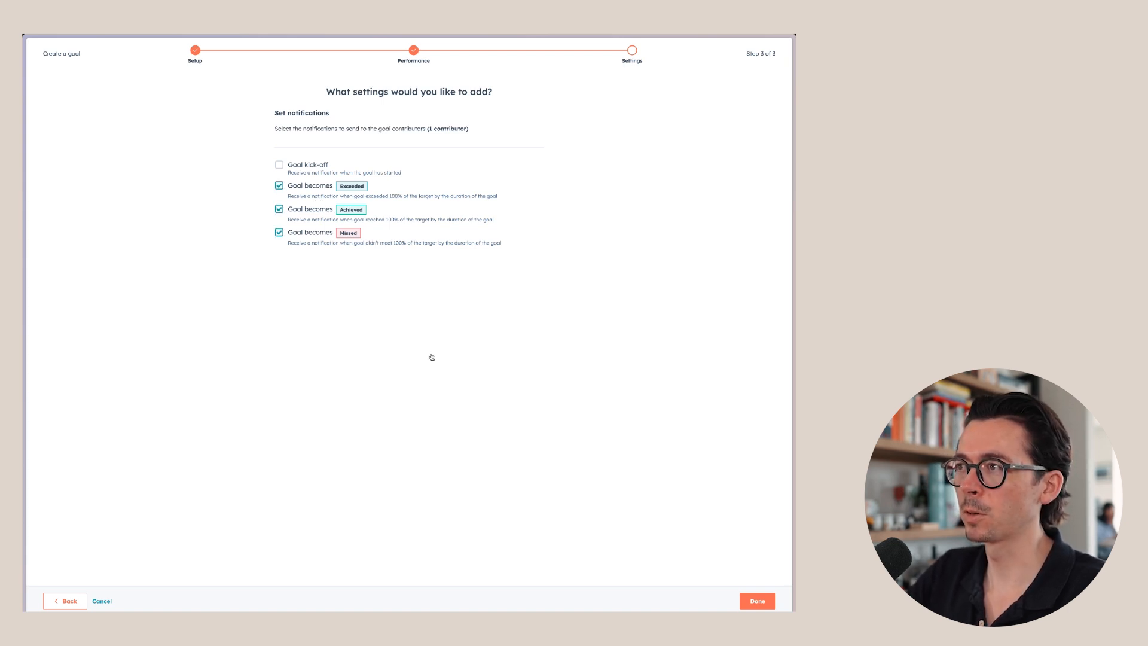
left_click(279, 165)
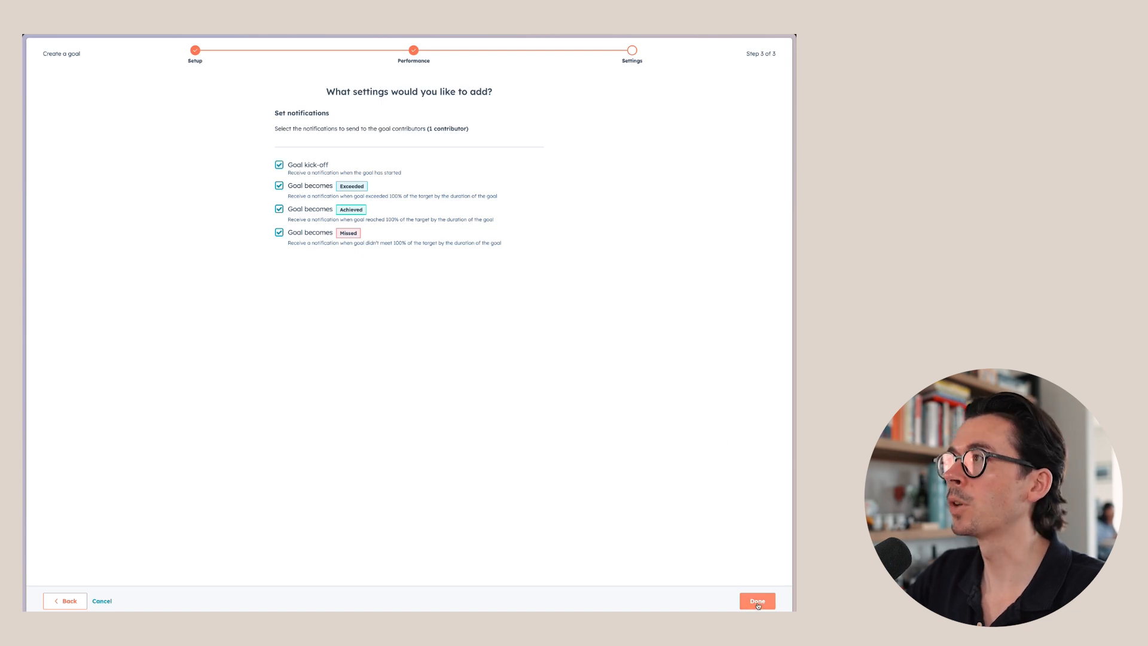
left_click(297, 168)
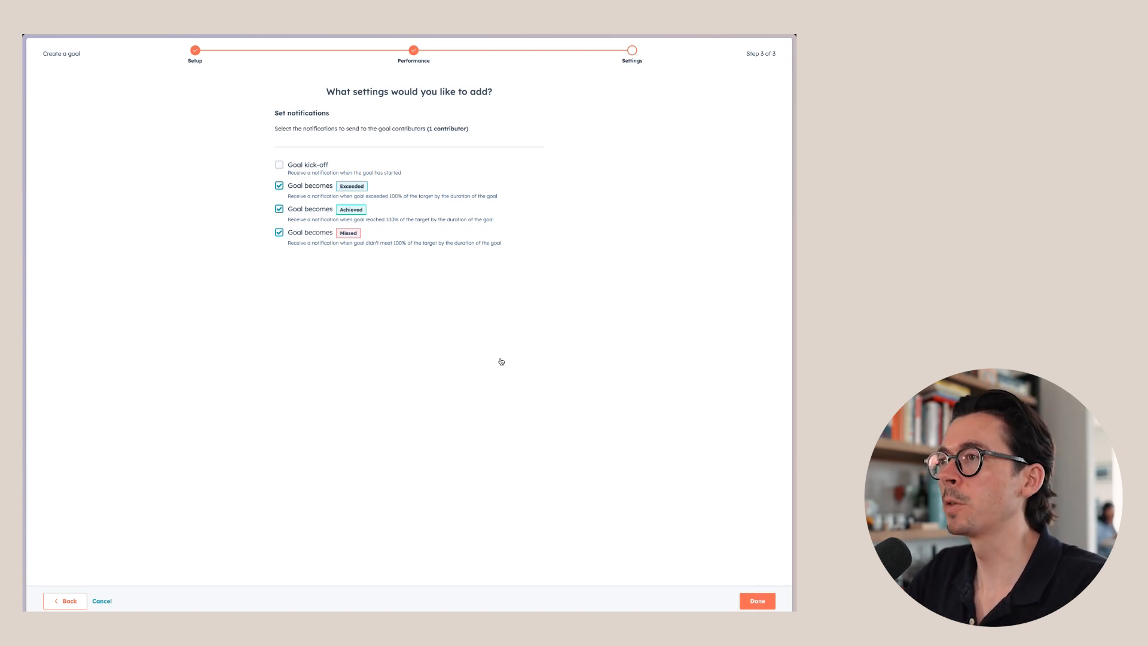
left_click(753, 603)
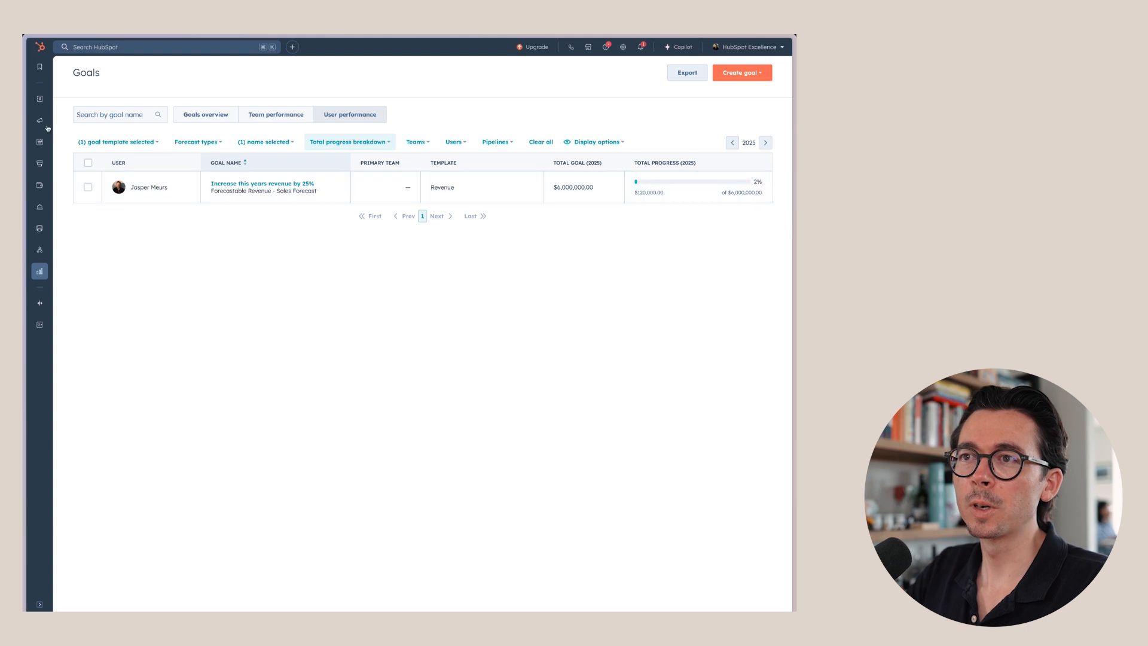
Open the sales Forecast page, check its pipeline options and switch to the Forecast category view.
mouse_move(42, 165)
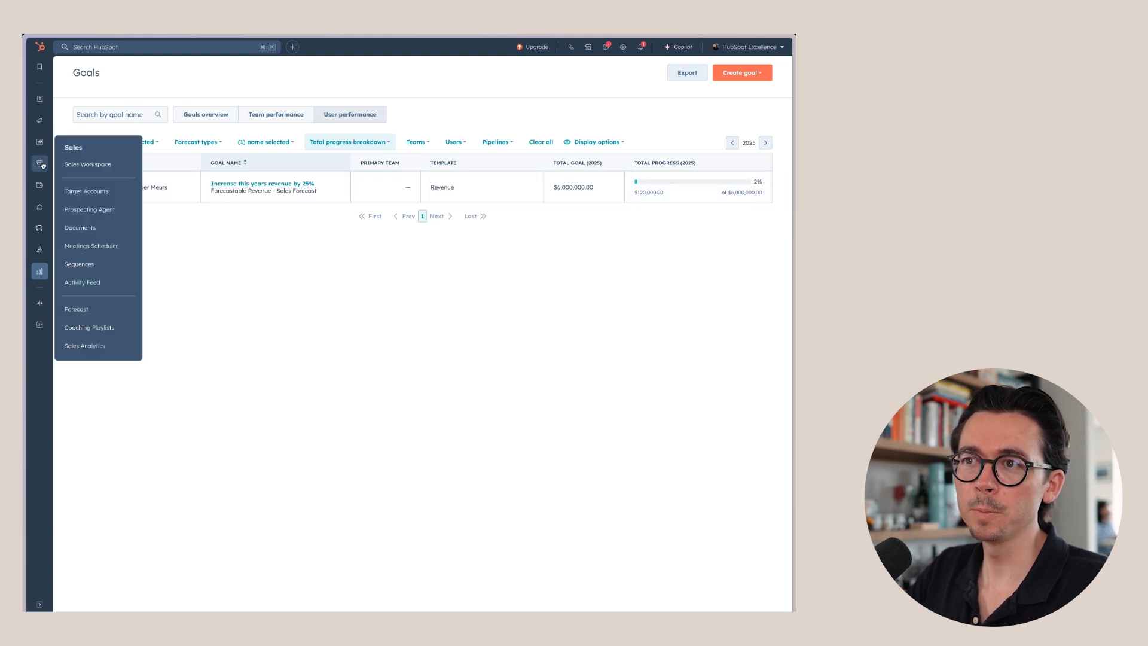
left_click(85, 316)
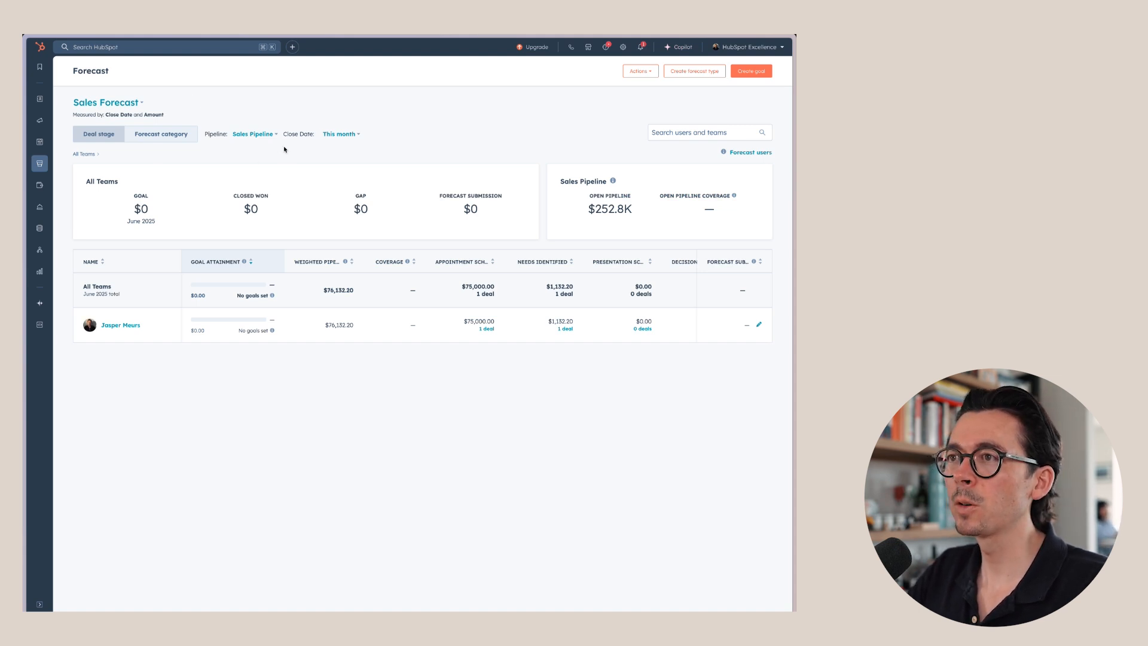
left_click(257, 136)
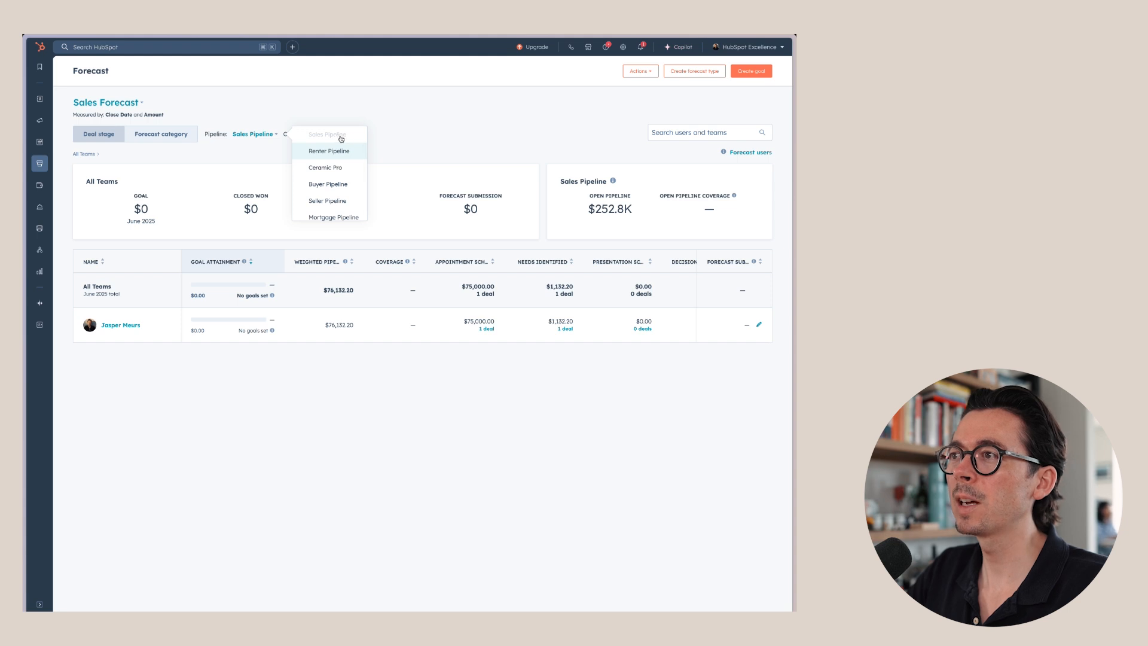
scroll(347, 140, "up", 2)
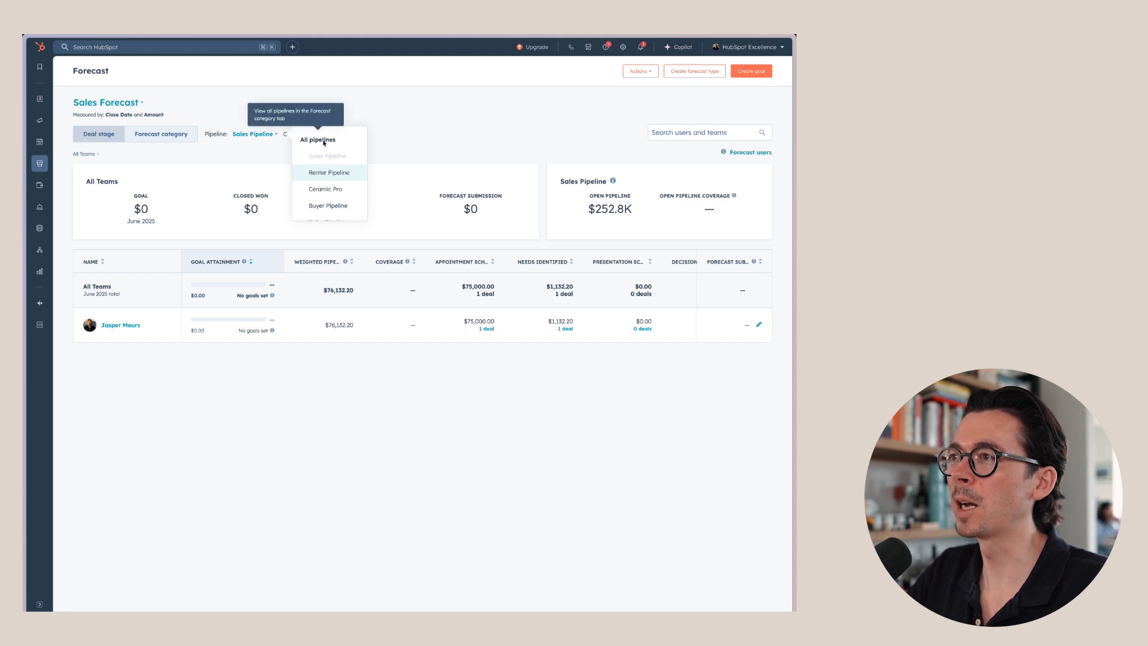
left_click(169, 140)
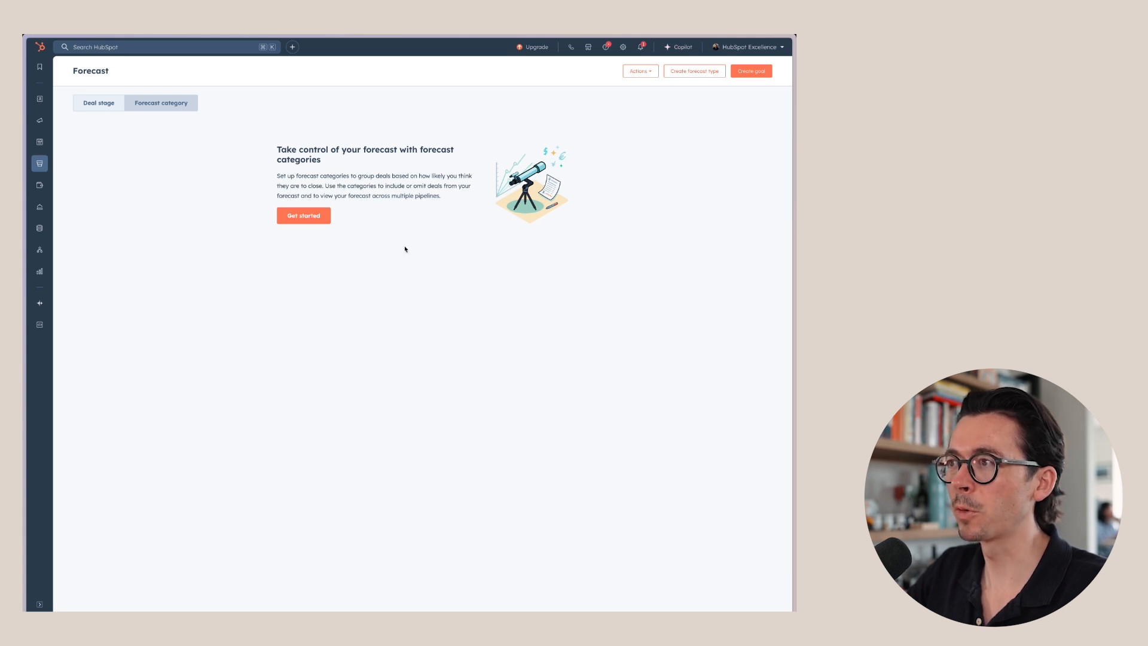
Set up forecast categories with the default categories and the default deal stage mapping for all pipelines, and return to the forecast.
left_click(311, 217)
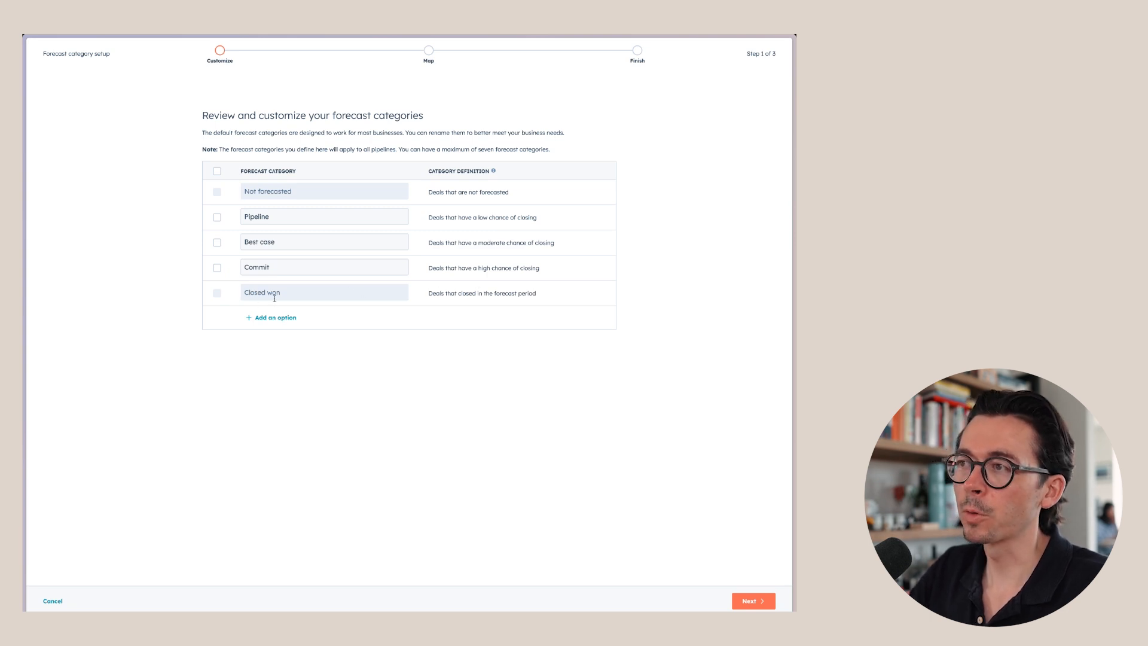
left_click(753, 601)
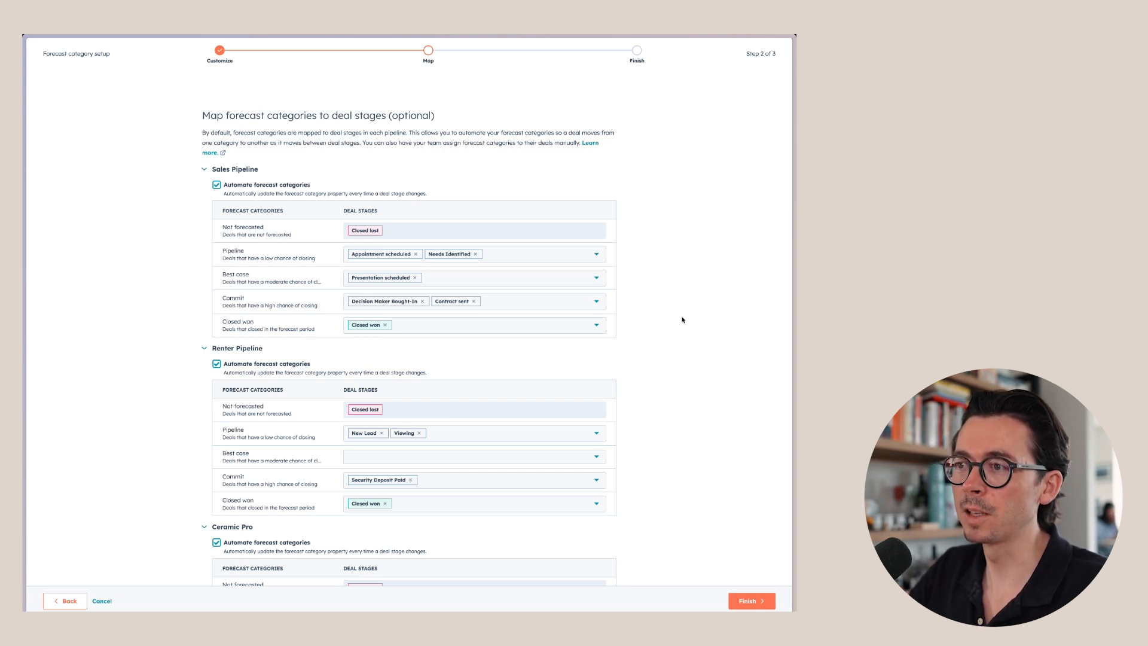
scroll(683, 320, "down", 8)
scroll(457, 233, "up", 8)
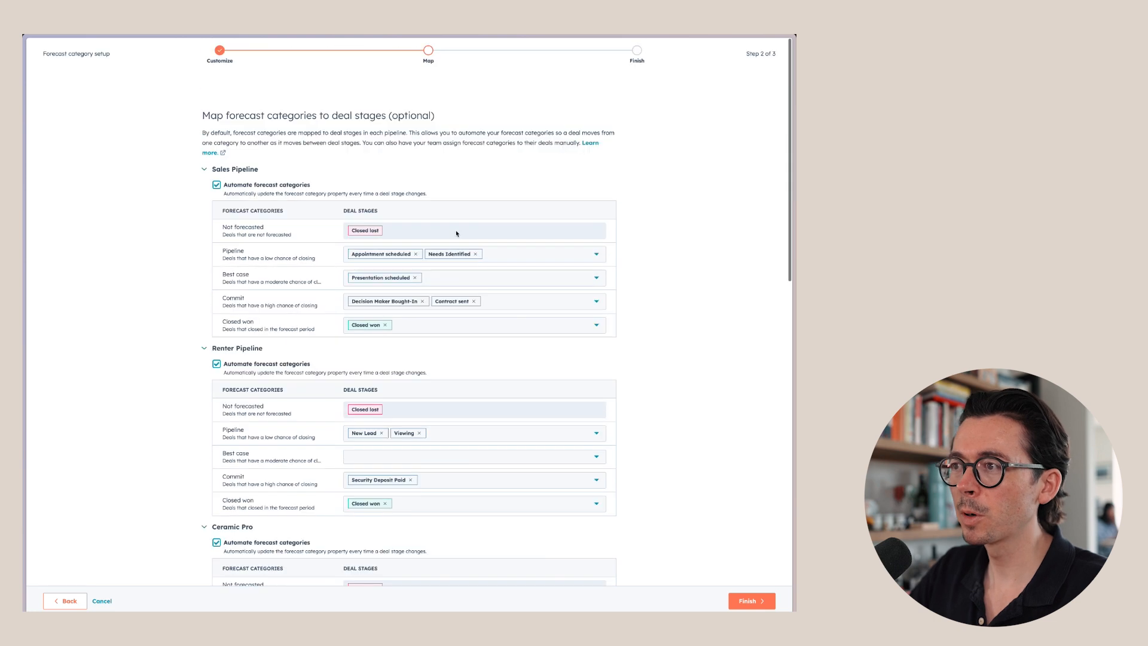
scroll(492, 256, "down", 10)
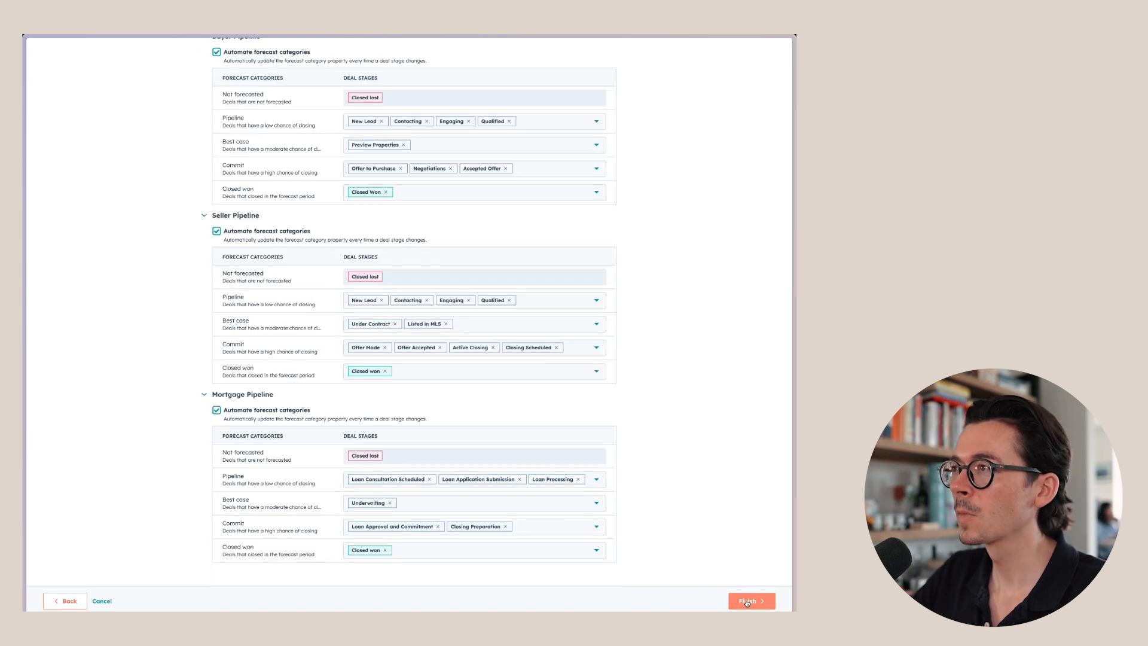
left_click(749, 601)
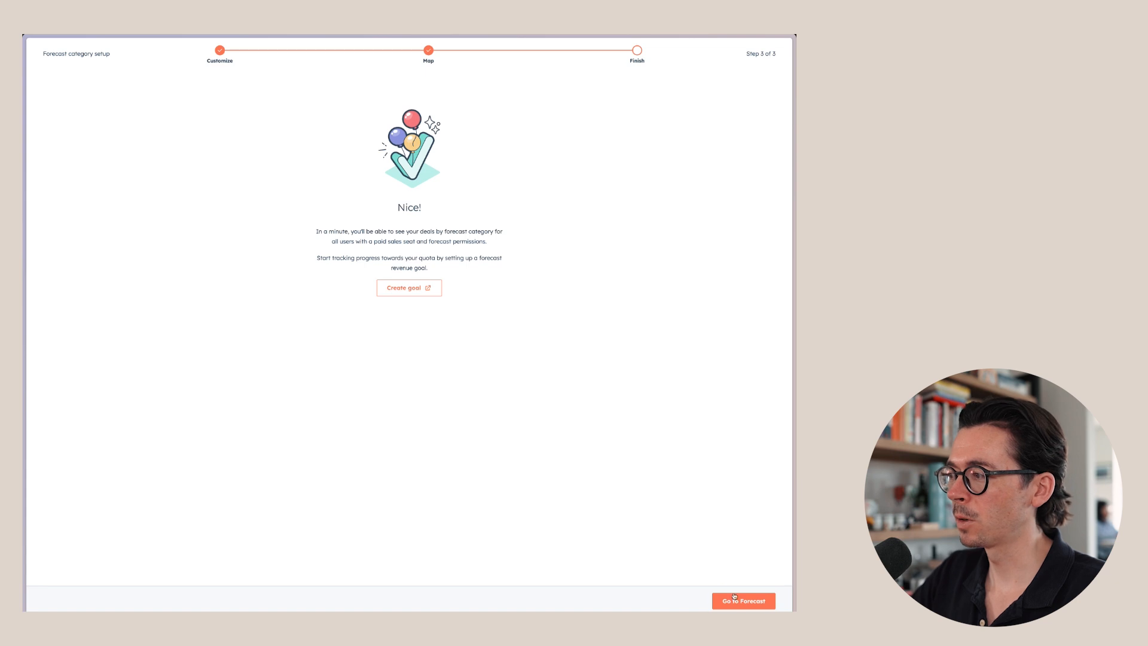
left_click(735, 599)
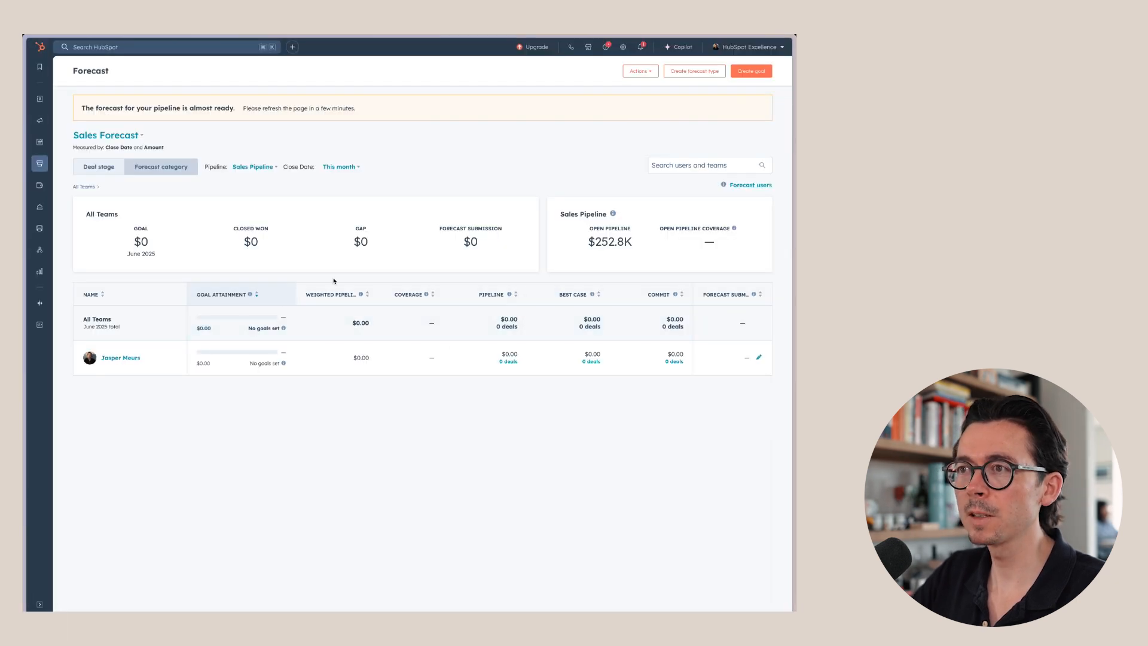
Filter the sales forecast to all pipelines and set its close date period to This quarter.
left_click(252, 167)
left_click(320, 172)
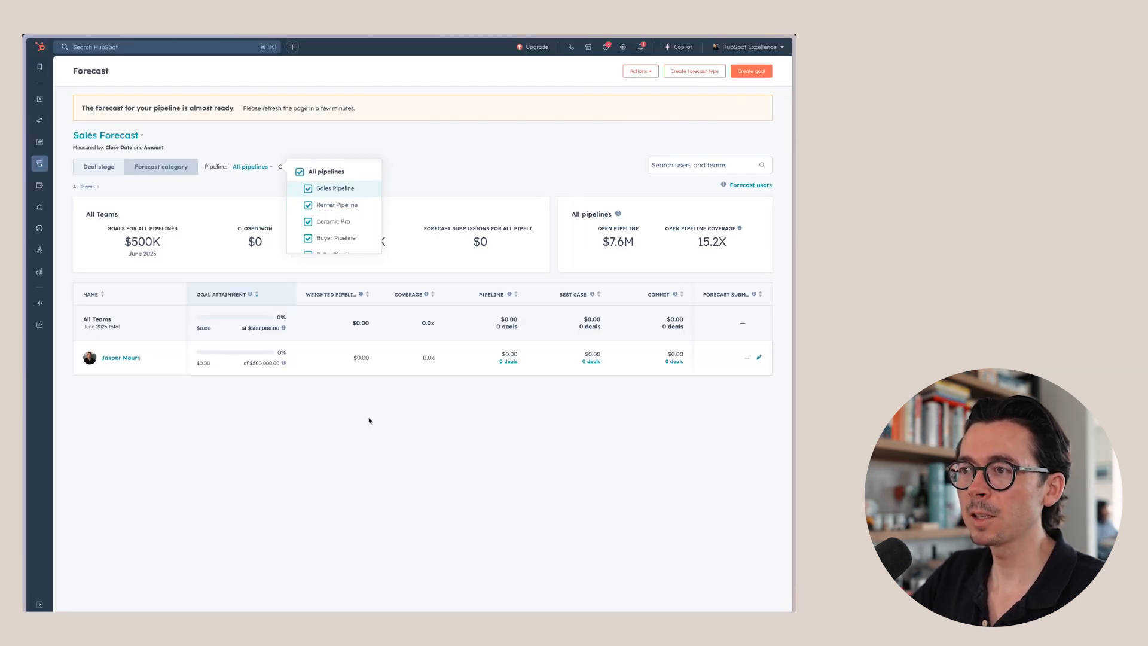
left_click(405, 488)
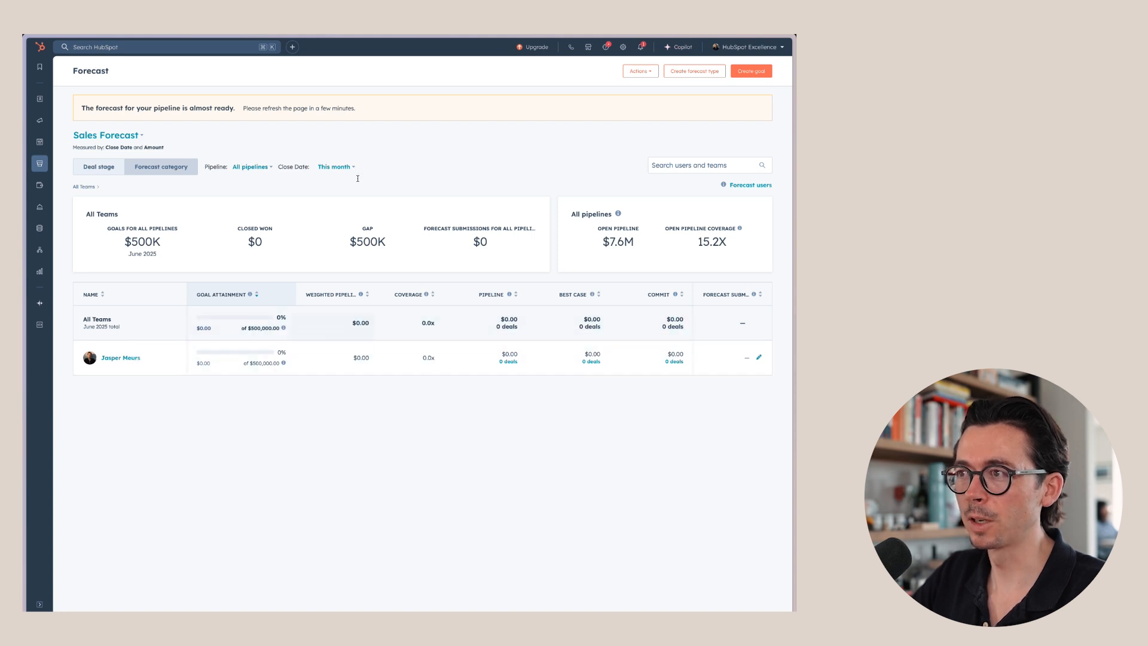
left_click(336, 167)
scroll(345, 238, "down", 2)
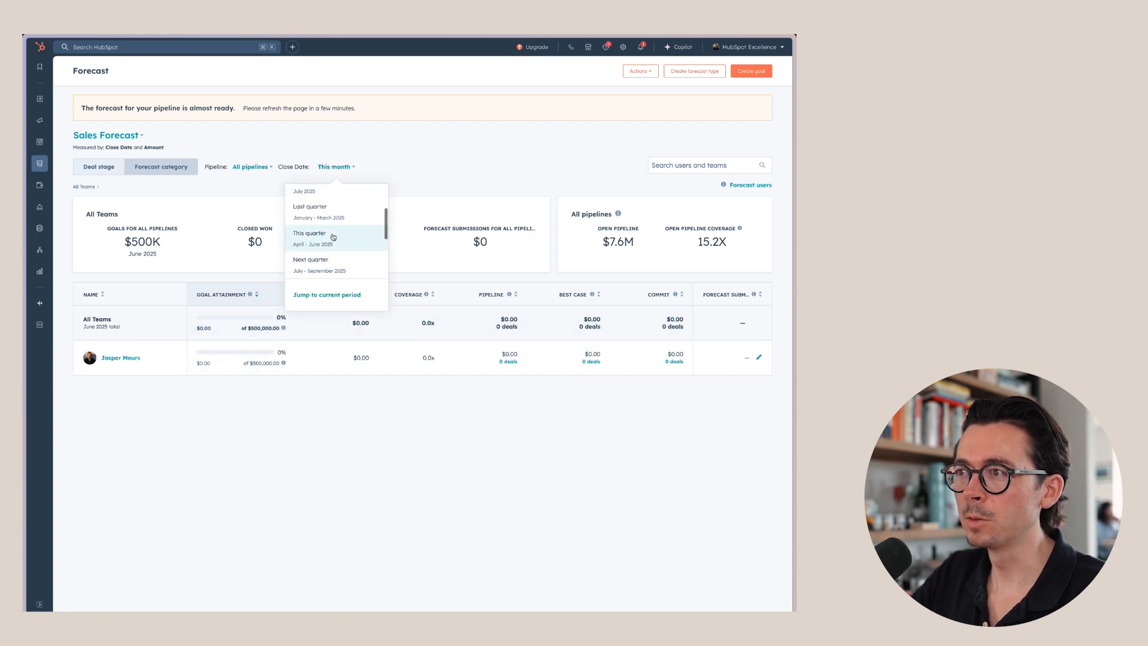
left_click(346, 237)
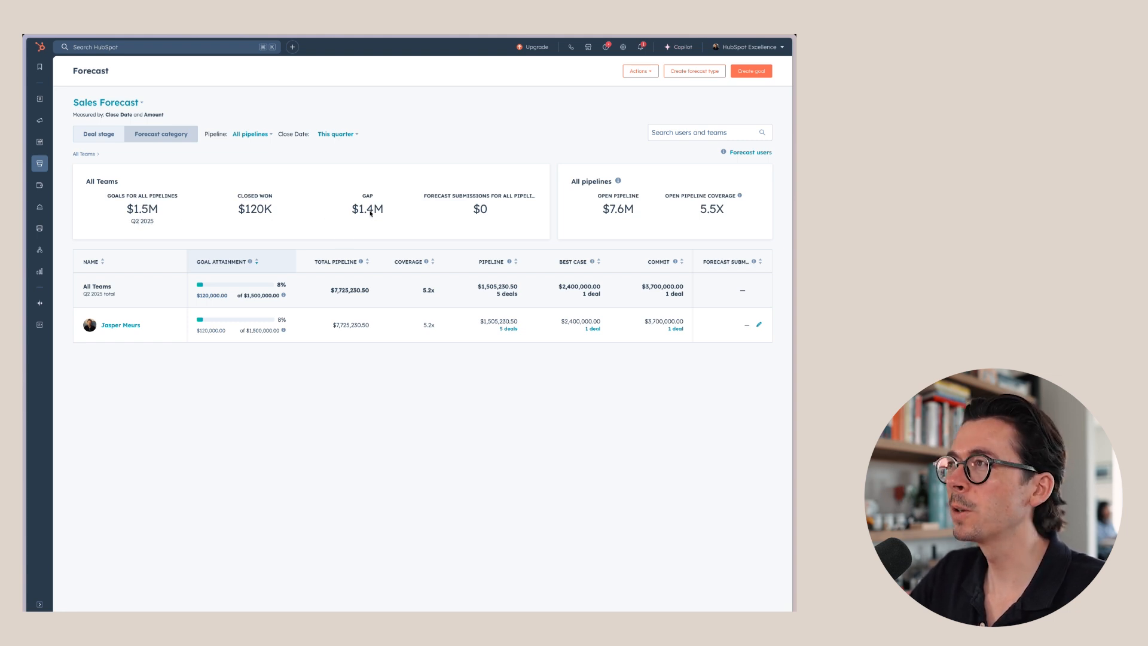
Review the quarterly forecast figures, list the contributor's Pipeline category deals and open the BMW 4 Series Detailing deal.
mouse_move(371, 213)
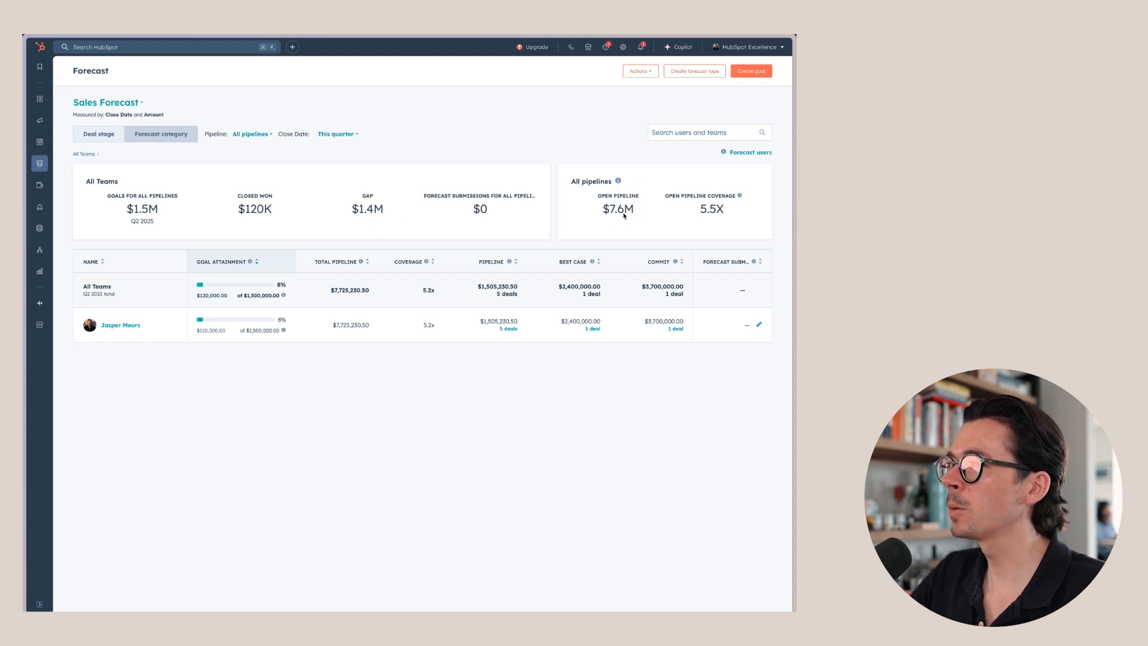
mouse_move(624, 216)
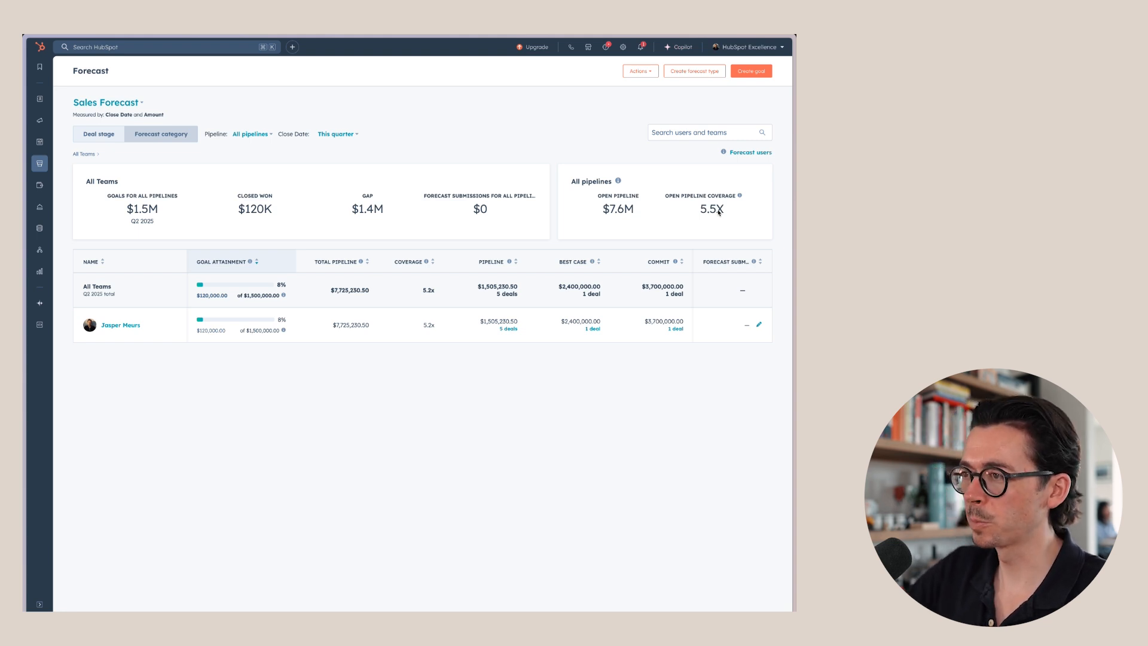
mouse_move(189, 326)
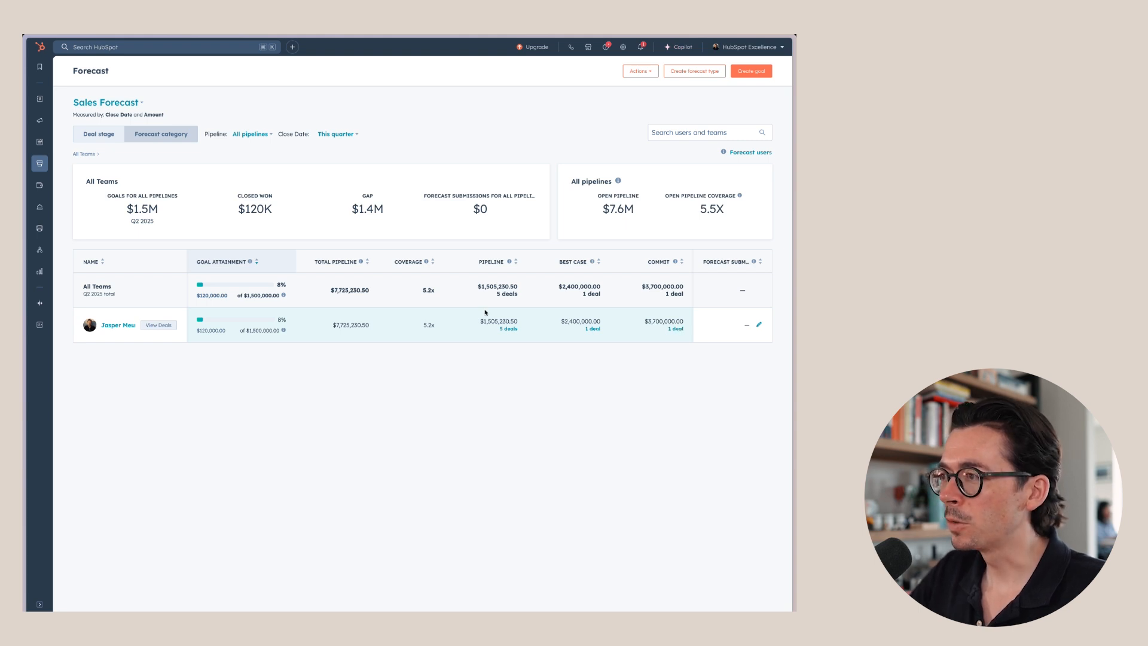
left_click(509, 330)
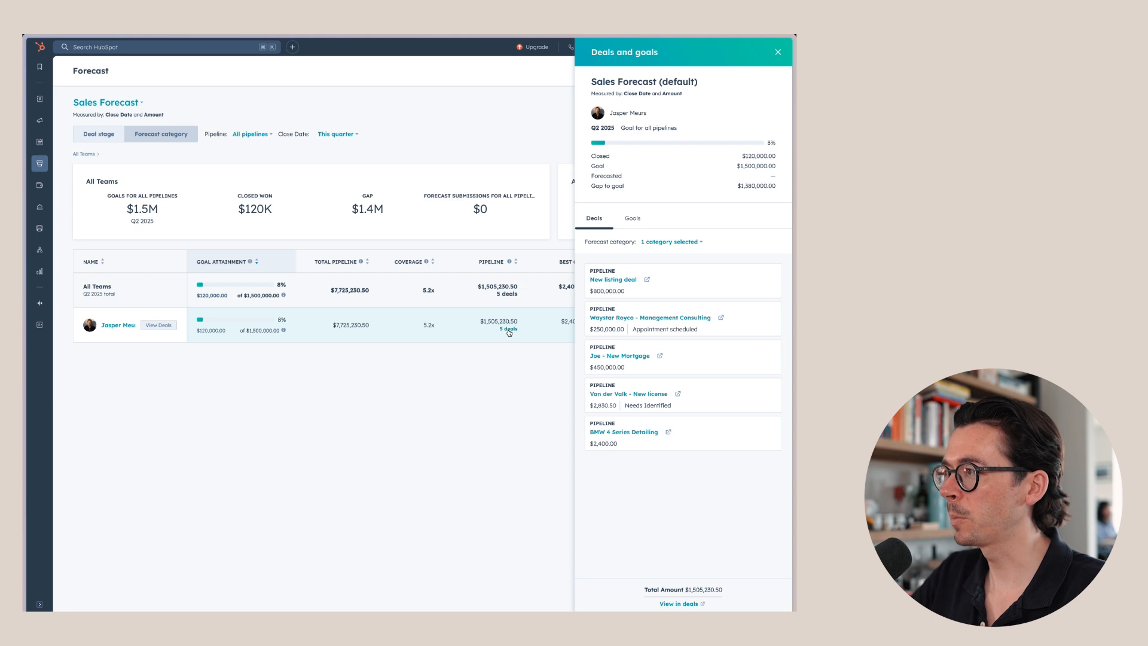
left_click(629, 432)
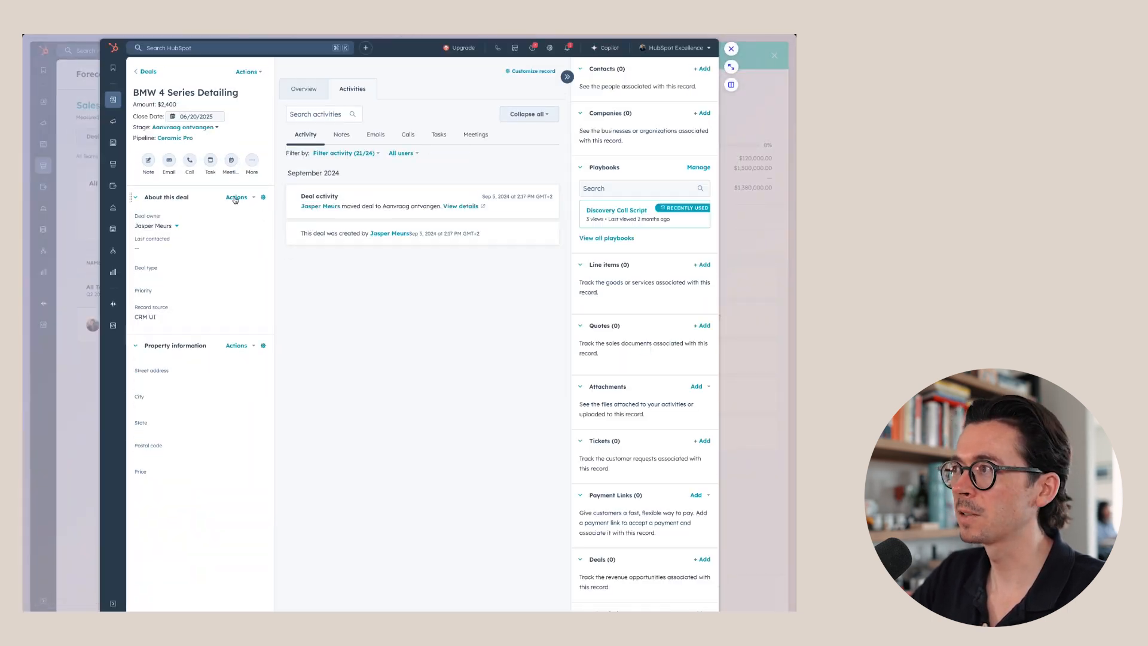
Find the deal's Next step property among all its properties, set it to "Reach out to the client" and save.
left_click(236, 199)
left_click(239, 238)
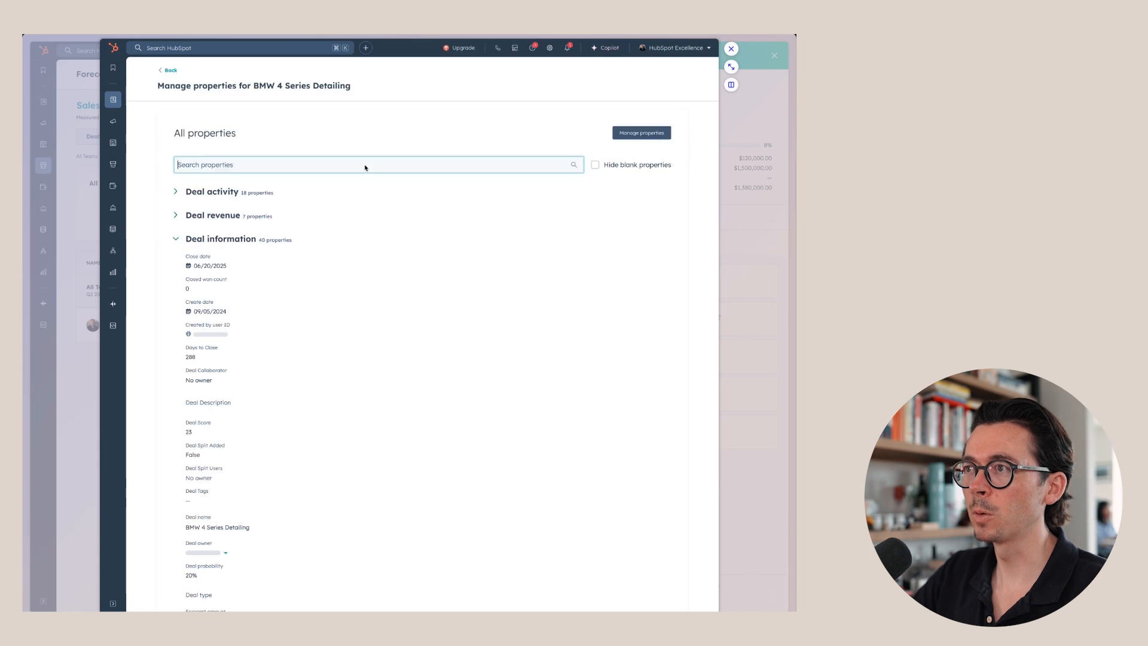
type("next")
left_click(211, 340)
type("Reach out to the client")
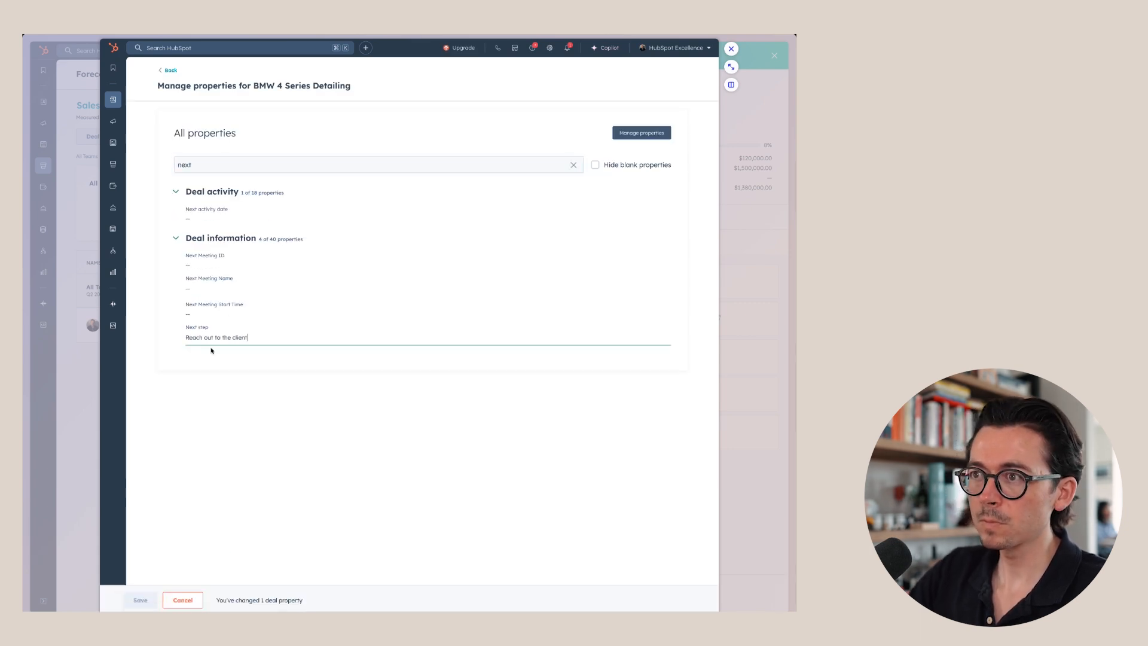
left_click(140, 600)
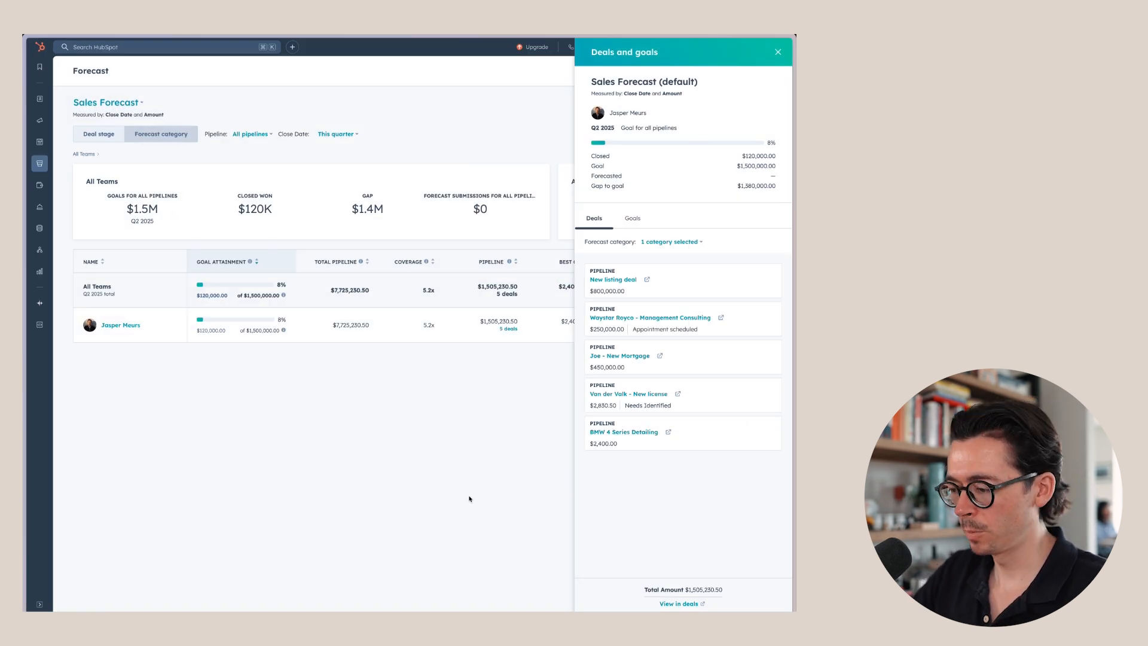
Reload the forecast and check the next step shown for the BMW deal in the contributor's Pipeline category deals.
key("super+r")
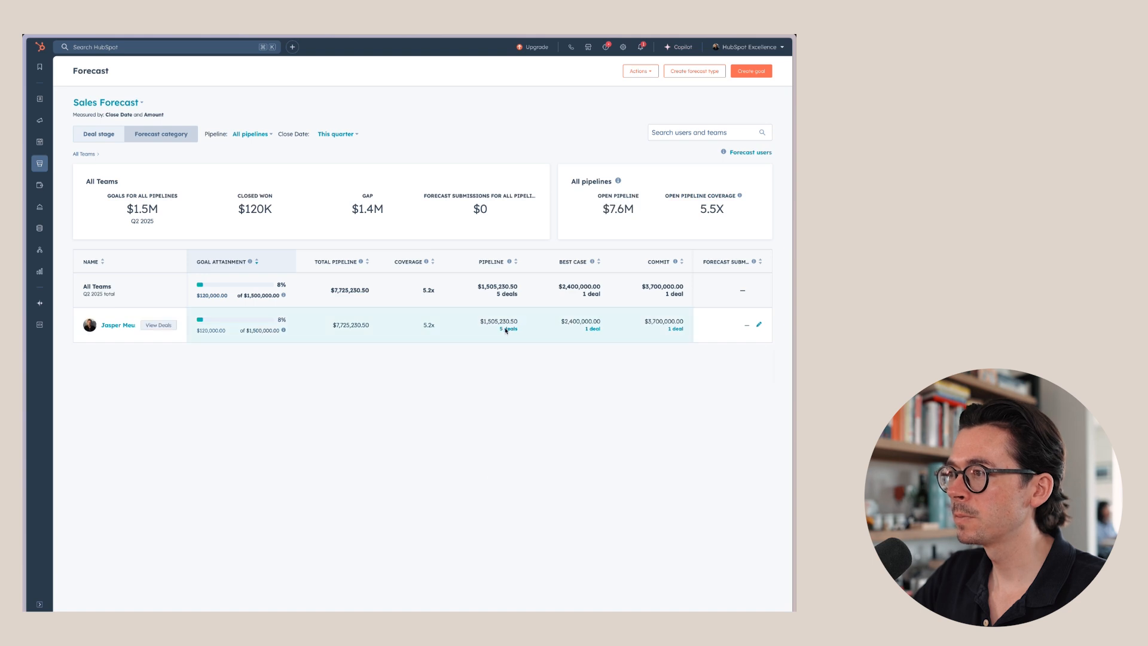
left_click(508, 329)
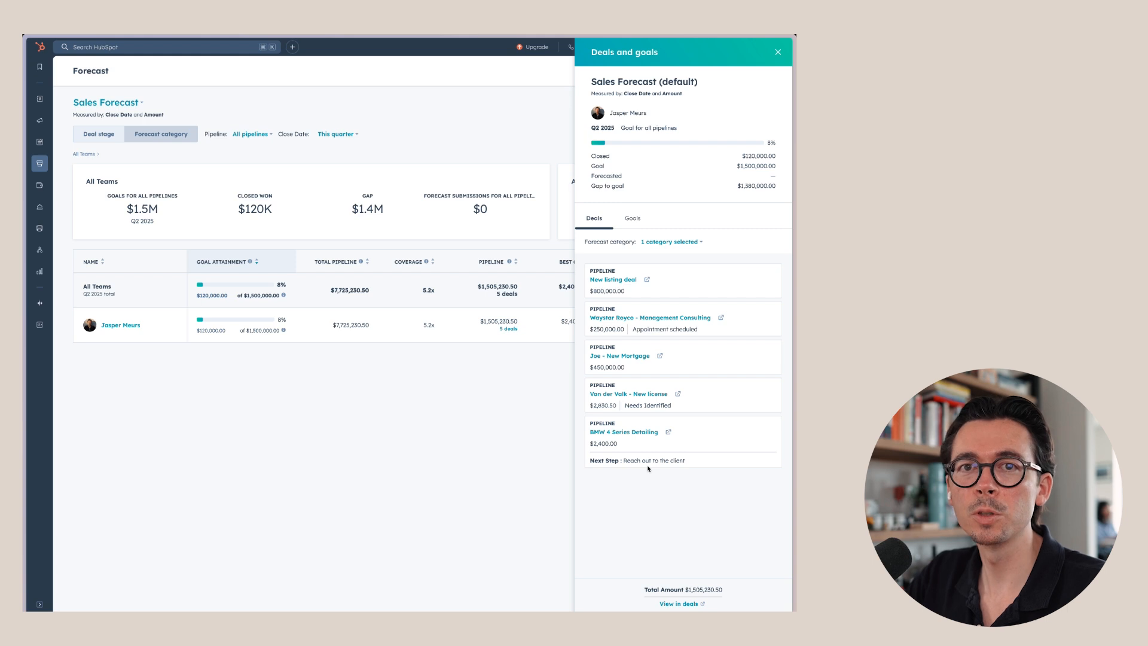
left_click(777, 52)
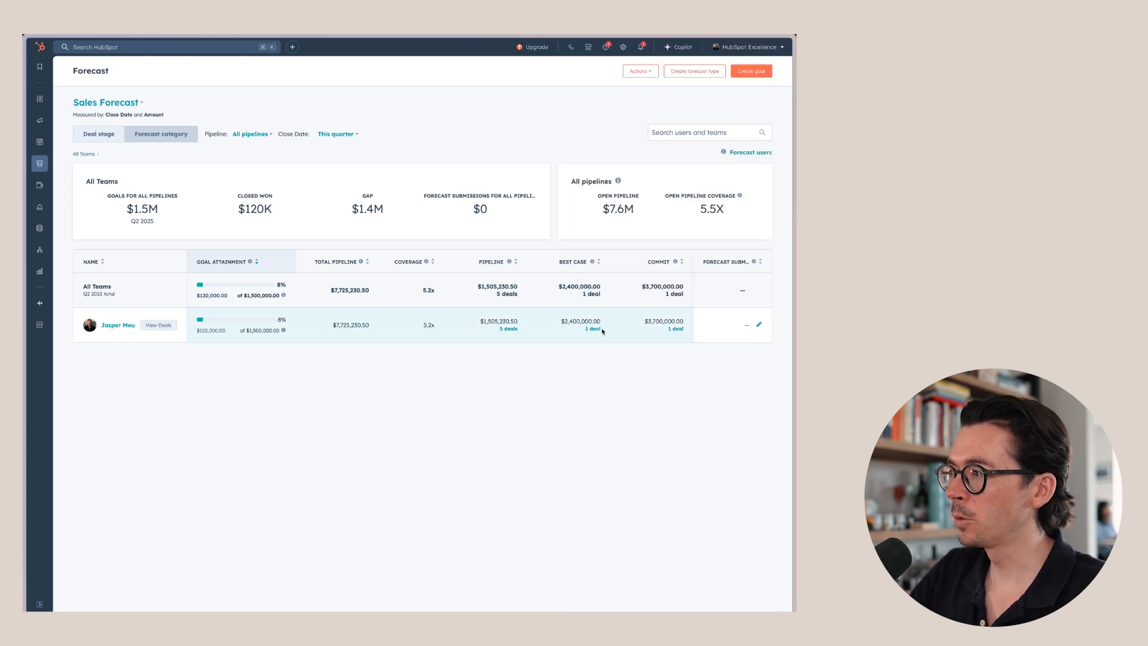
View the contributor's Best case deals and the goals set per pipeline, then close the details.
left_click(594, 329)
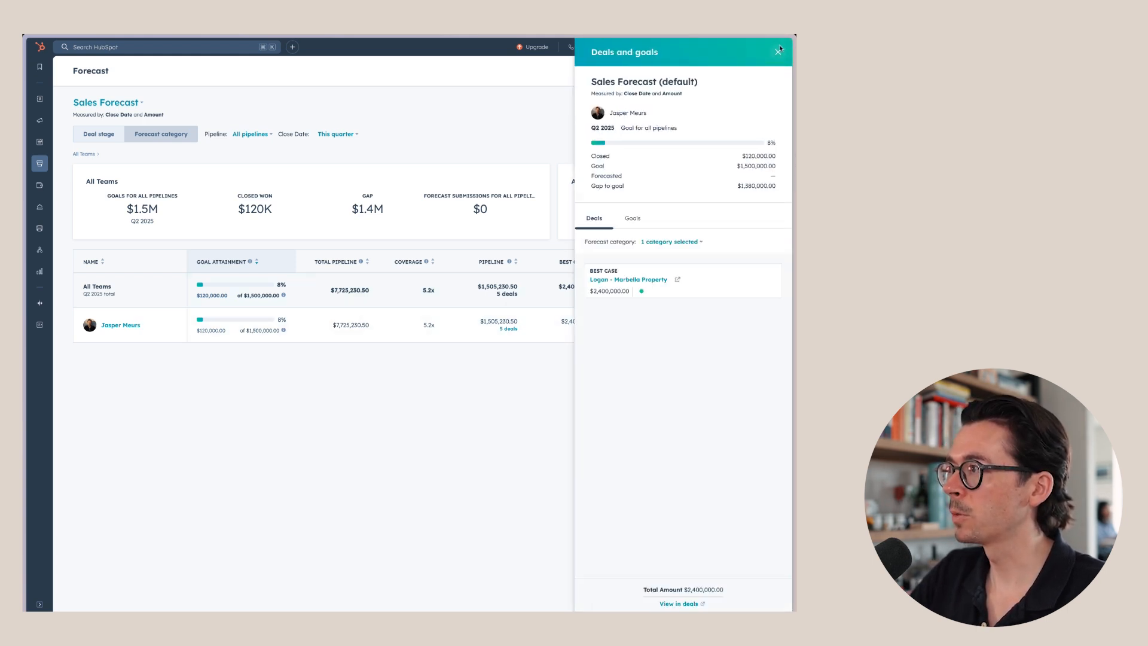
left_click(631, 219)
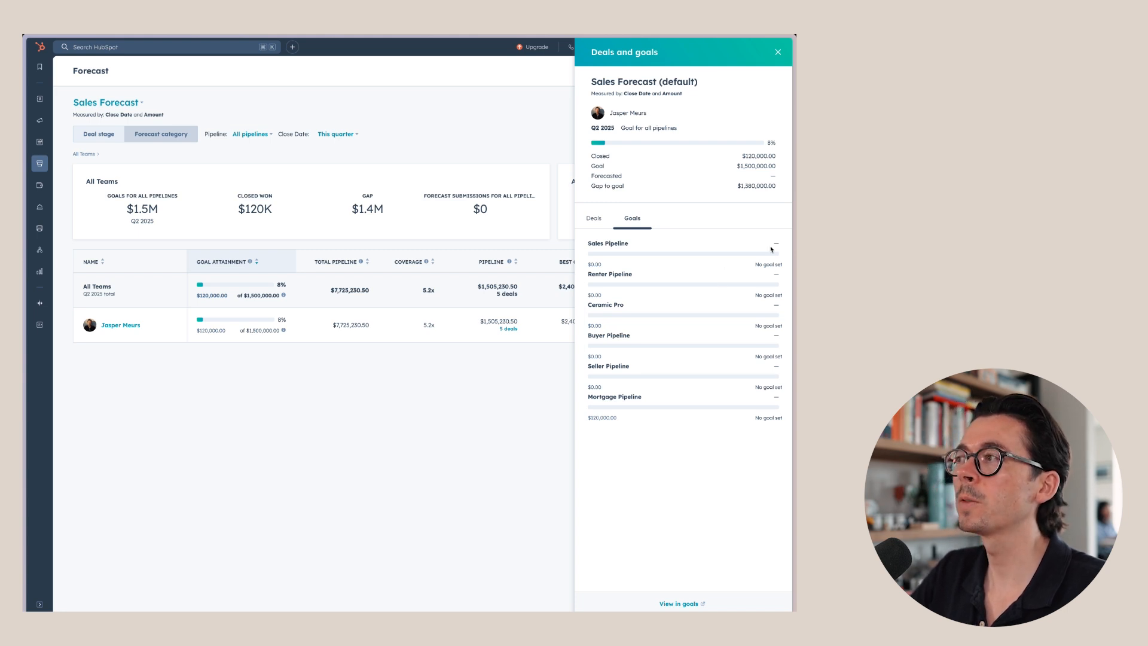
left_click(778, 52)
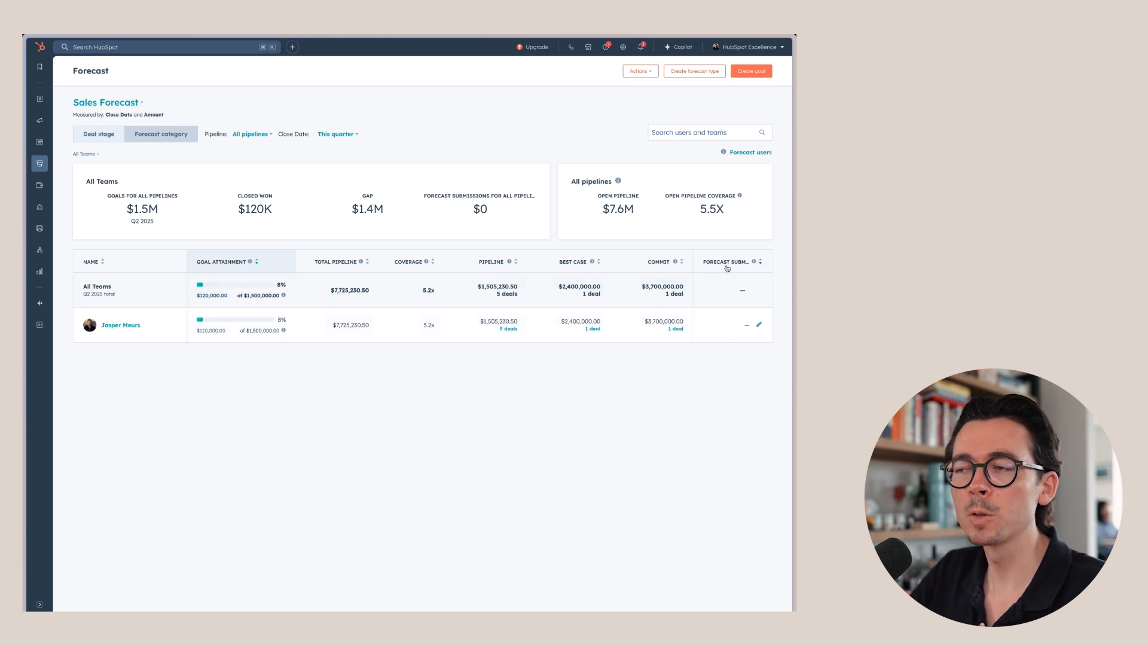
Open the forecast submission form for the contributor.
left_click(759, 324)
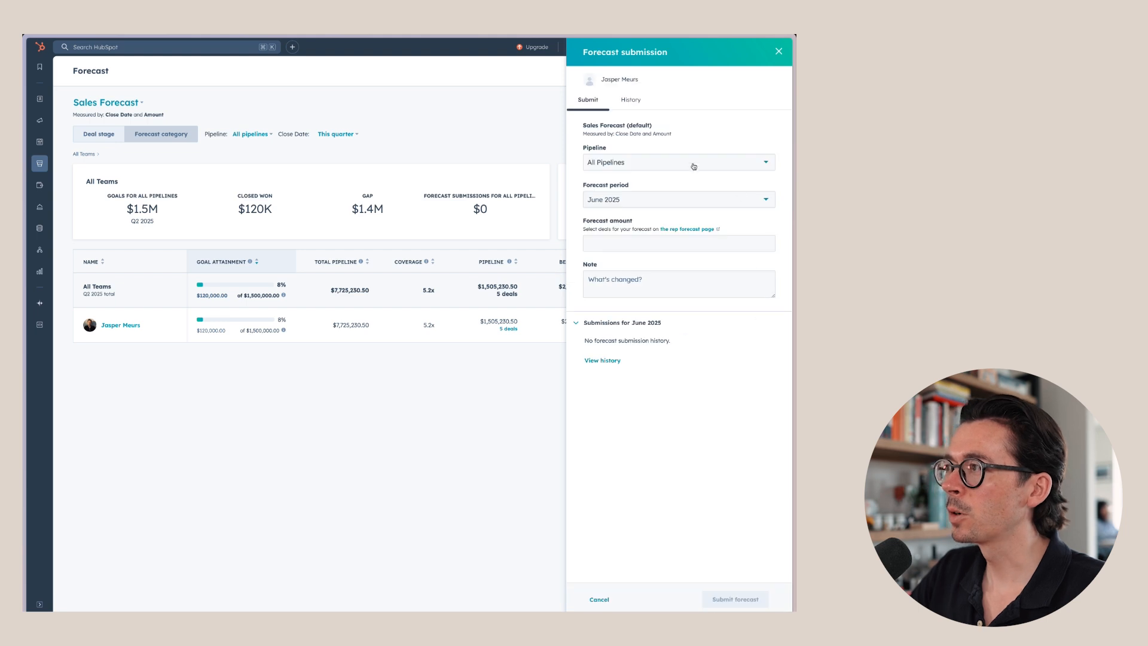